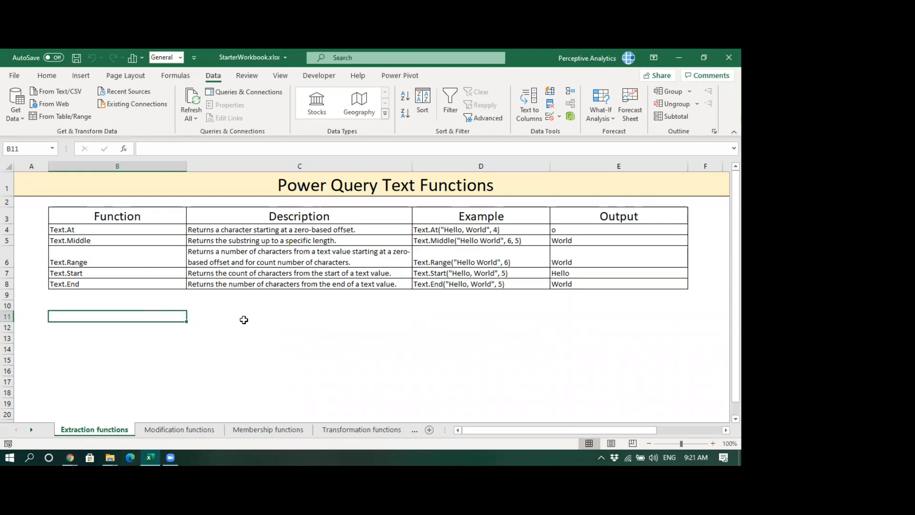
Step: Switch to the browser's Power Query M documentation and review the Extraction, Modification, Membership and Transformations sections of the text functions page
left_click(242, 320)
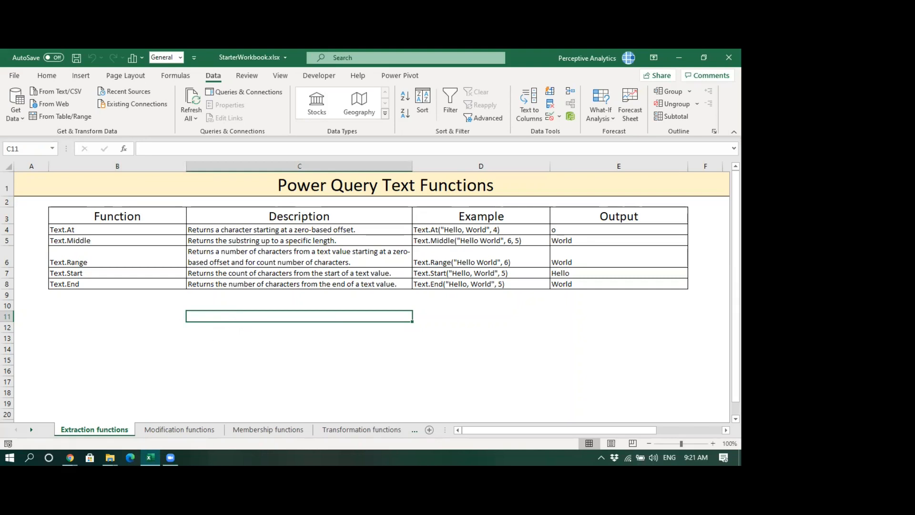
key("alt+Tab")
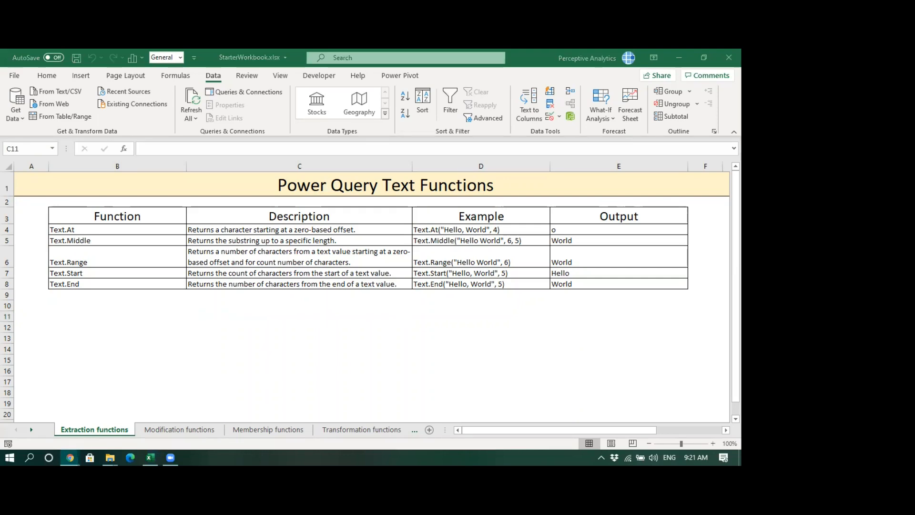
scroll(379, 262, "up", 10)
scroll(239, 239, "up", 8)
scroll(239, 238, "down", 11)
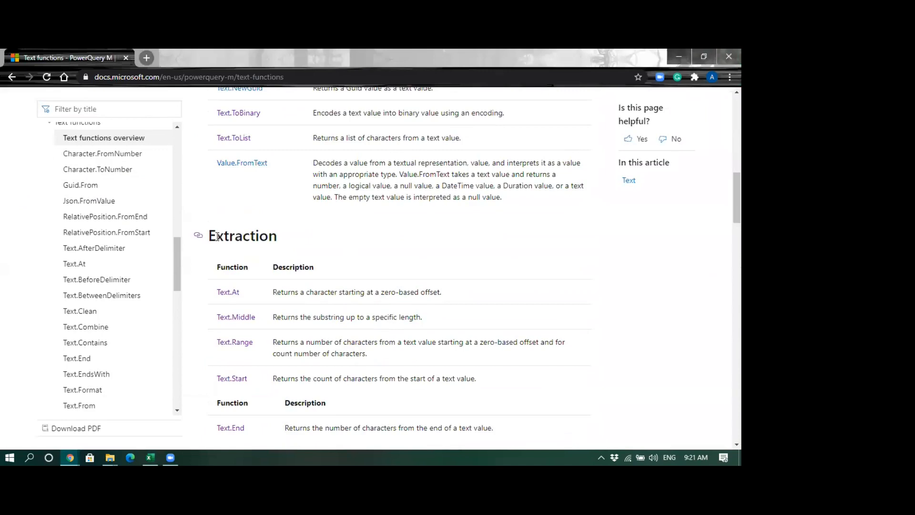
scroll(217, 237, "down", 3)
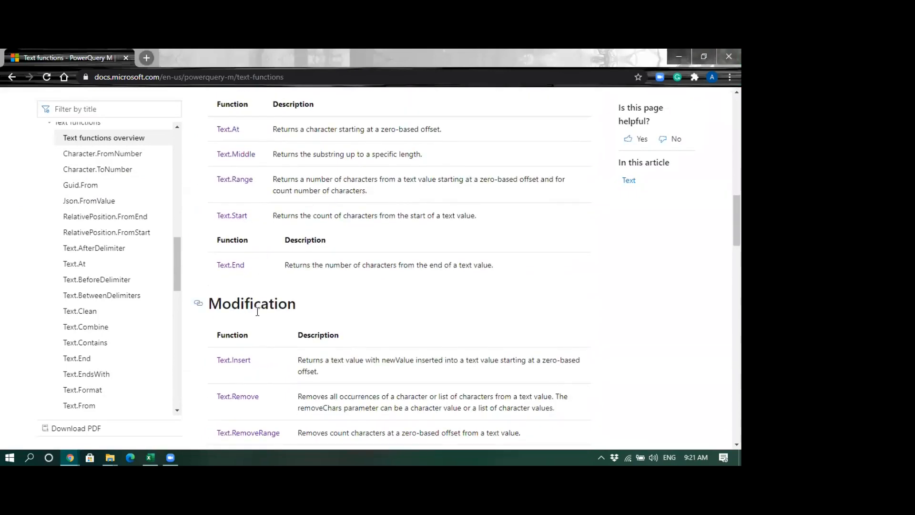
scroll(256, 307, "down", 2)
scroll(270, 292, "down", 5)
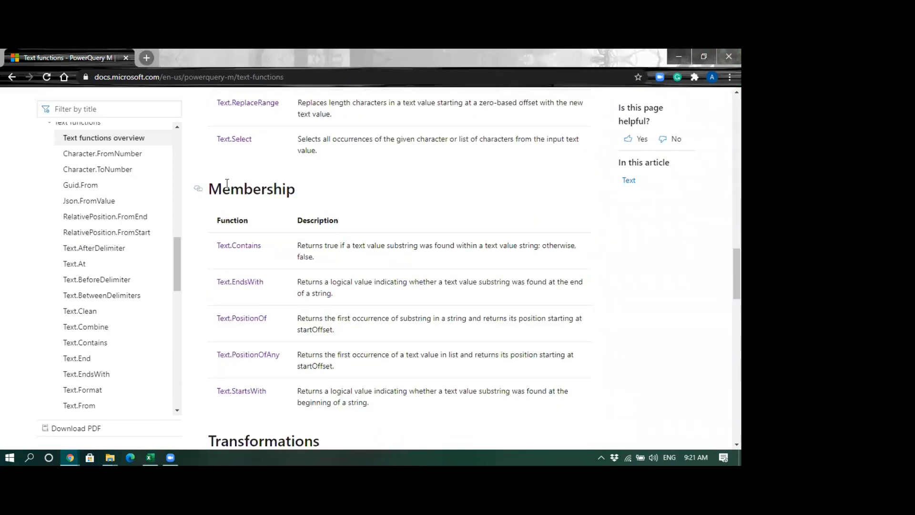
scroll(259, 264, "down", 4)
scroll(280, 282, "down", 6)
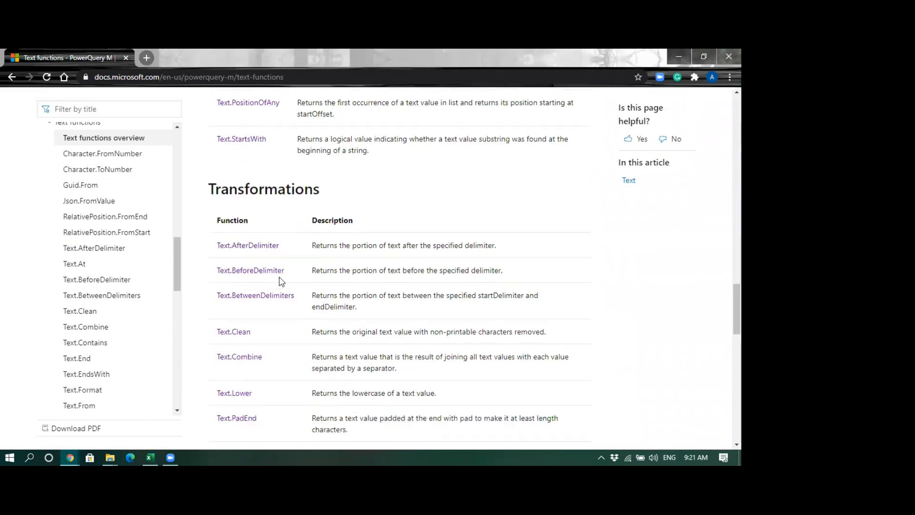
Step: Switch back to the Excel workbook, look through the Modification and Membership functions sheets, and return to the Extraction functions sheet
left_click(151, 456)
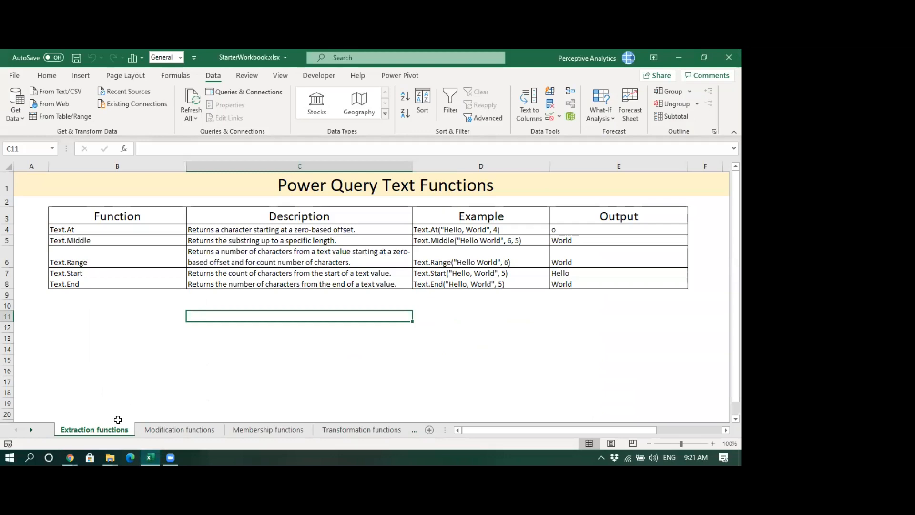
left_click(176, 430)
left_click(240, 429)
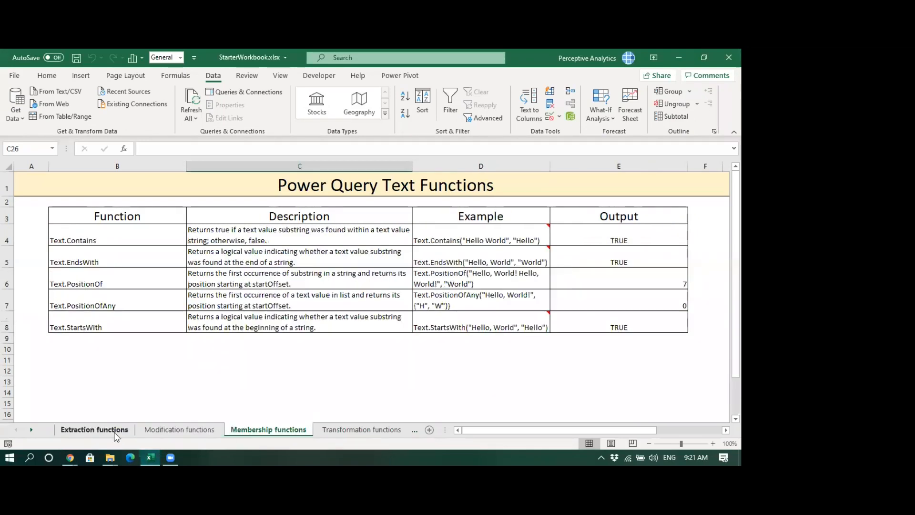
left_click(95, 430)
left_click(129, 347)
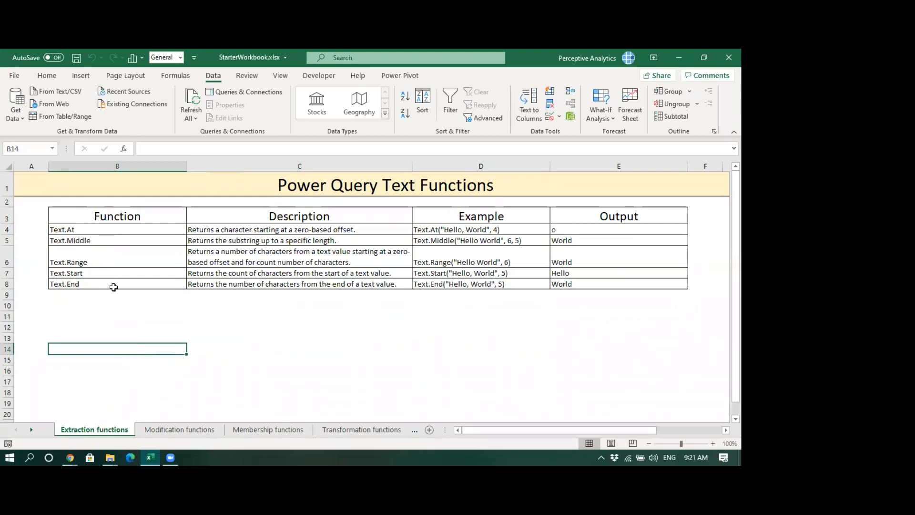
left_click(122, 324)
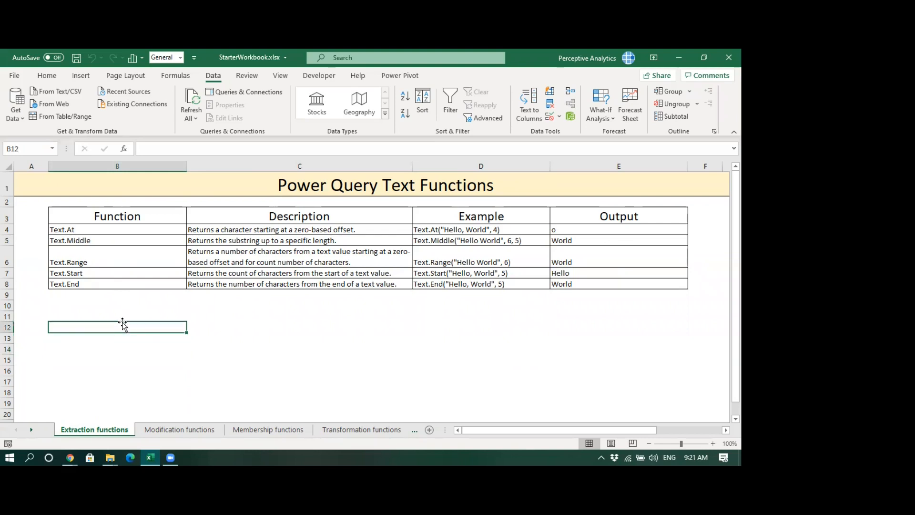
left_click(160, 303)
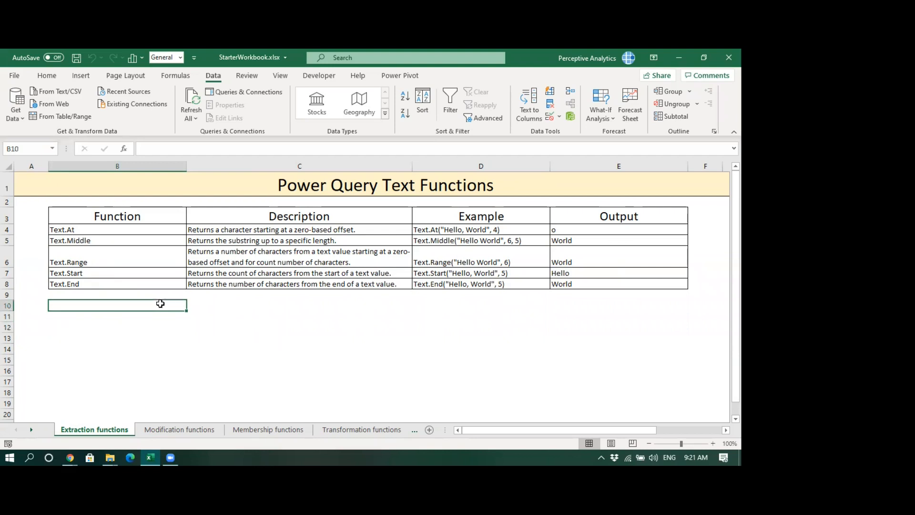
Step: Examine the Text.At function, its example formula and its output in row 4 of the table
left_click(114, 230)
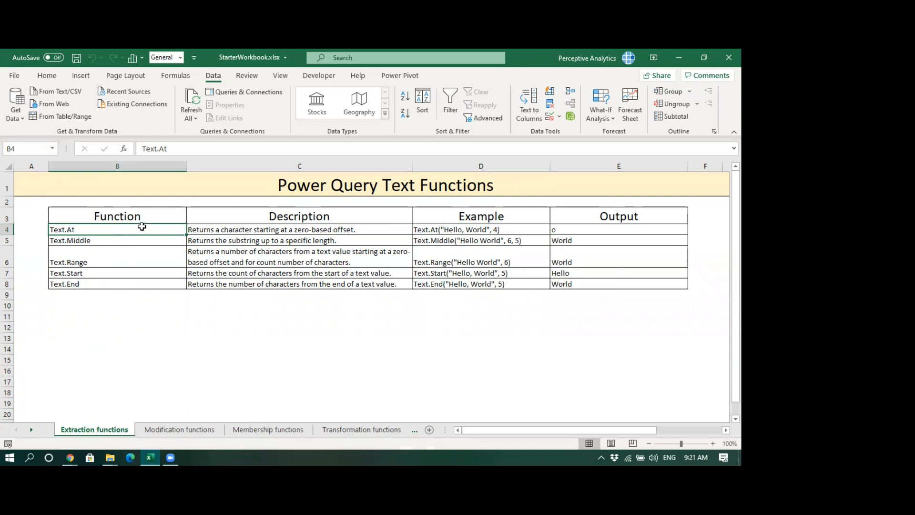
left_click(428, 230)
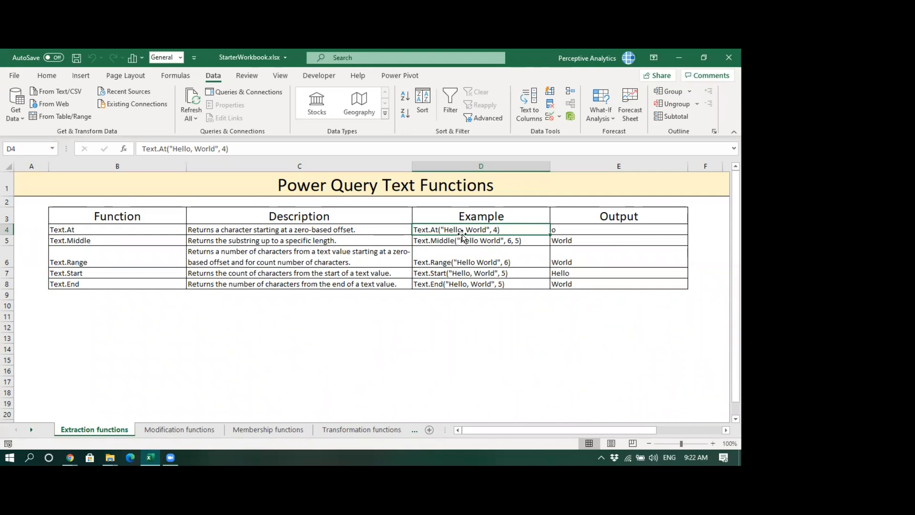
left_click(574, 230)
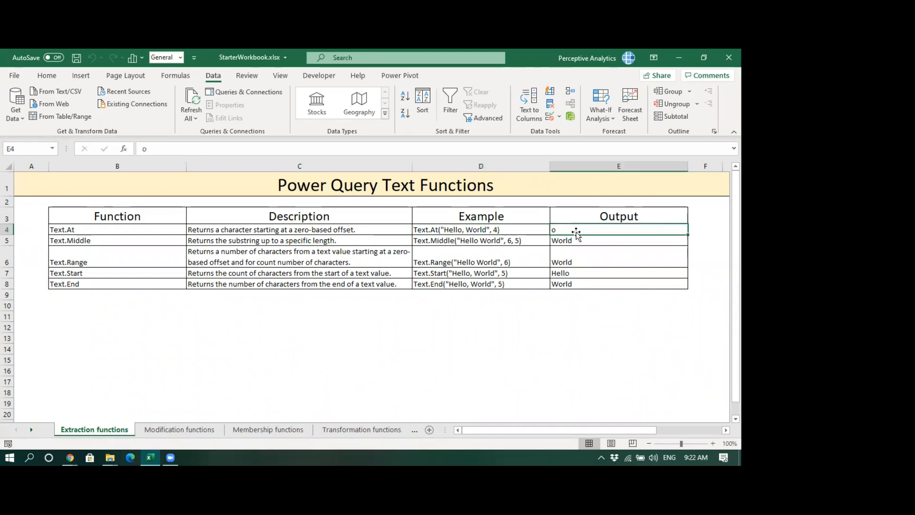
left_click(520, 232)
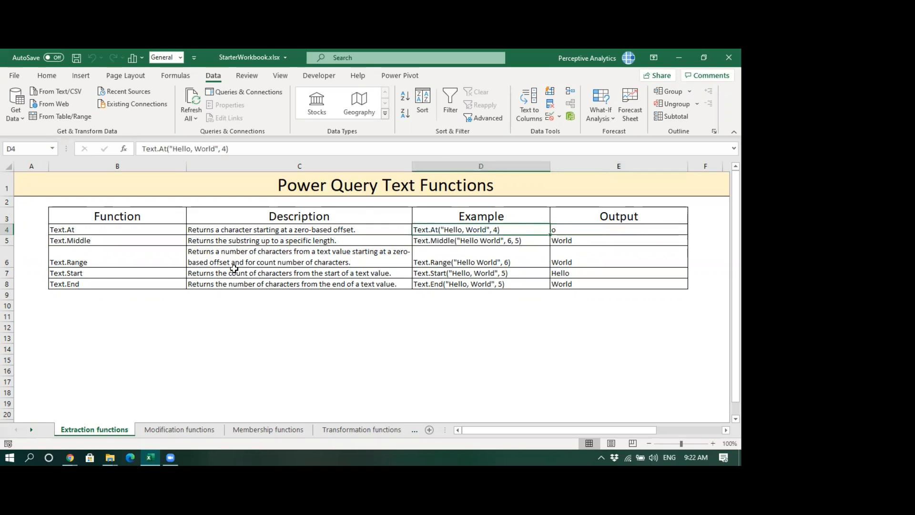
left_click(126, 231)
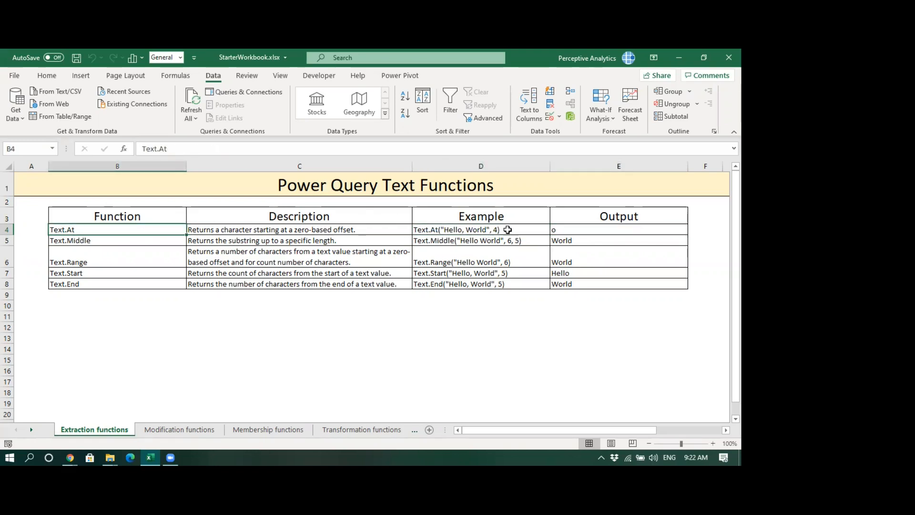
left_click(512, 229)
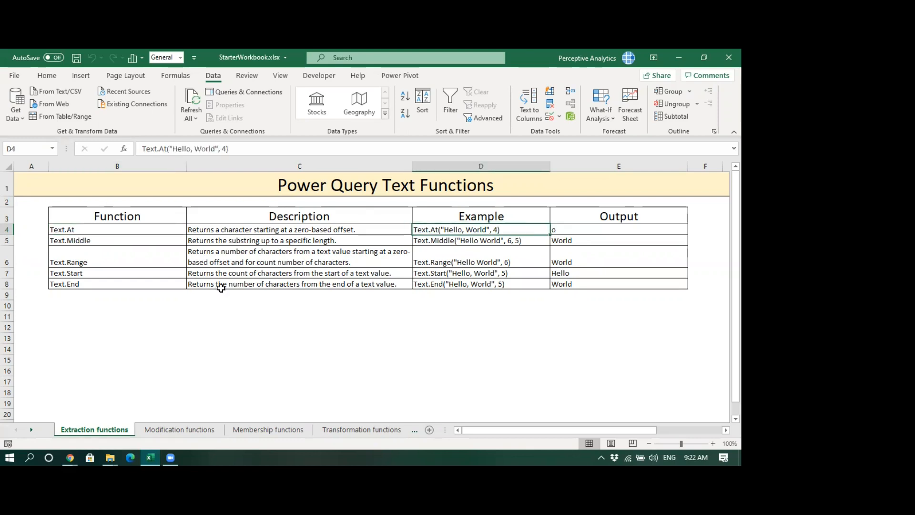
Step: Examine the Text.Middle and Text.Range functions with their example formulas and outputs in rows 5 and 6
left_click(122, 242)
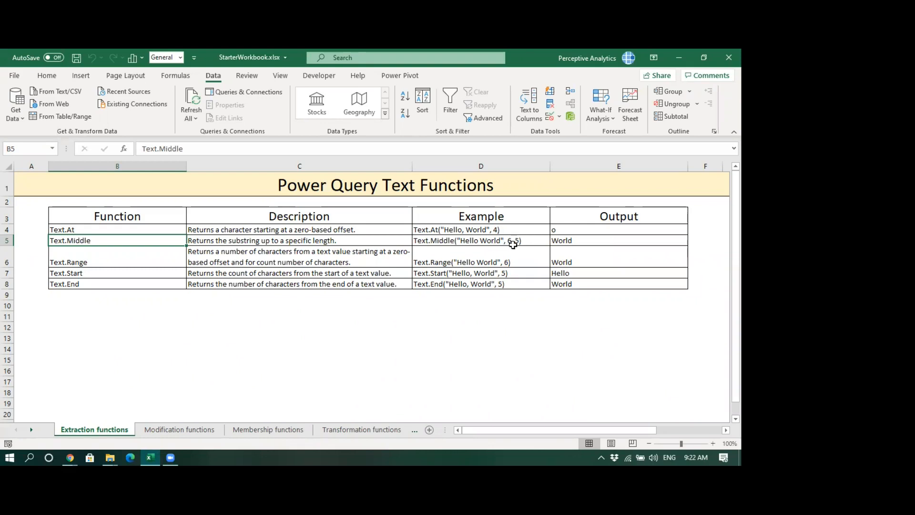
left_click(531, 243)
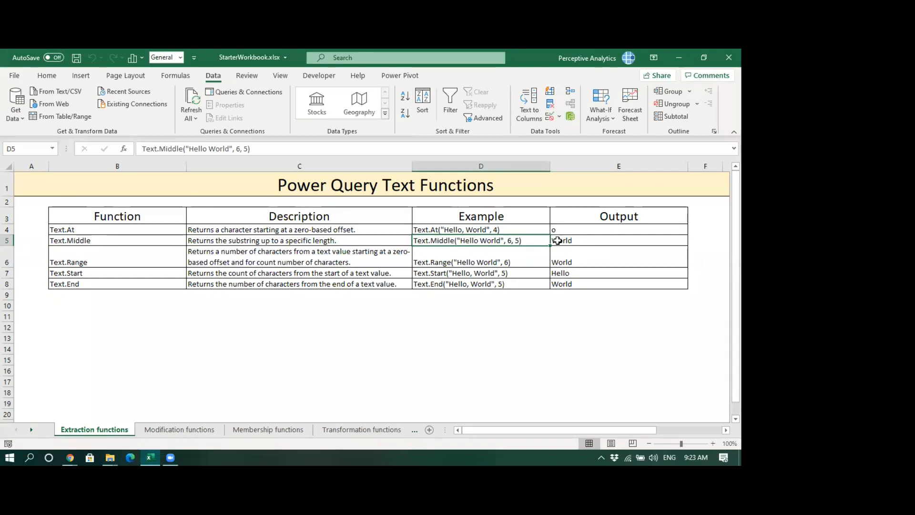
left_click(598, 241)
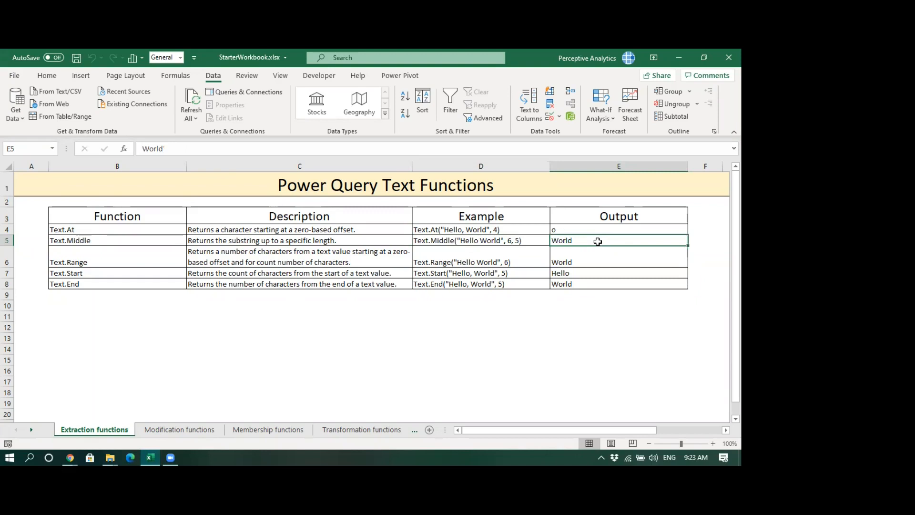
left_click(104, 258)
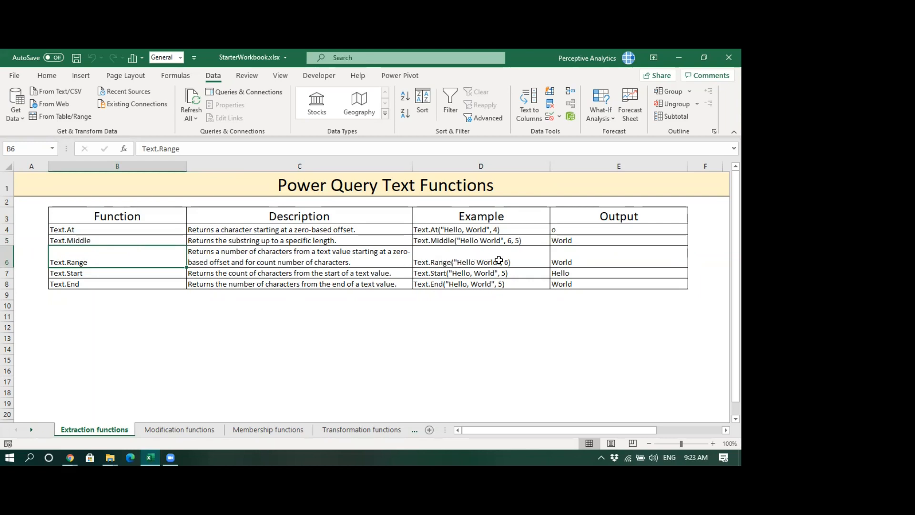
left_click(514, 261)
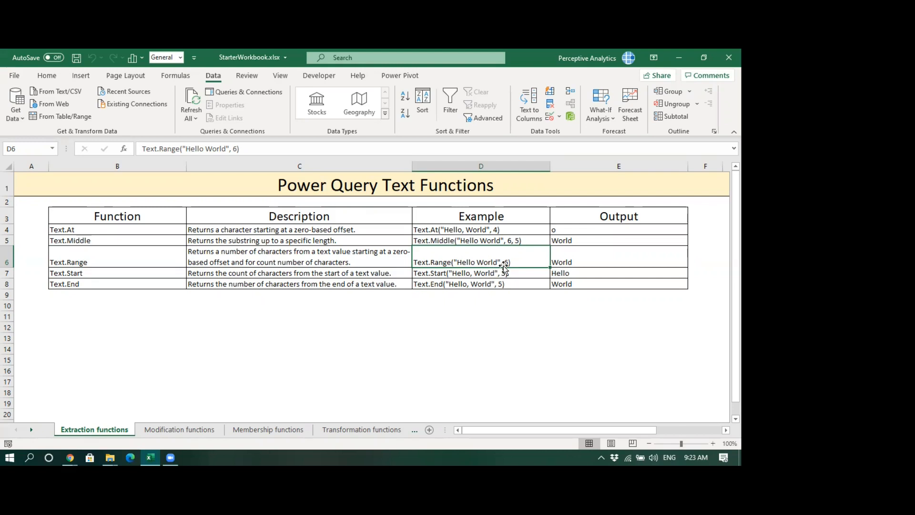
left_click(595, 256)
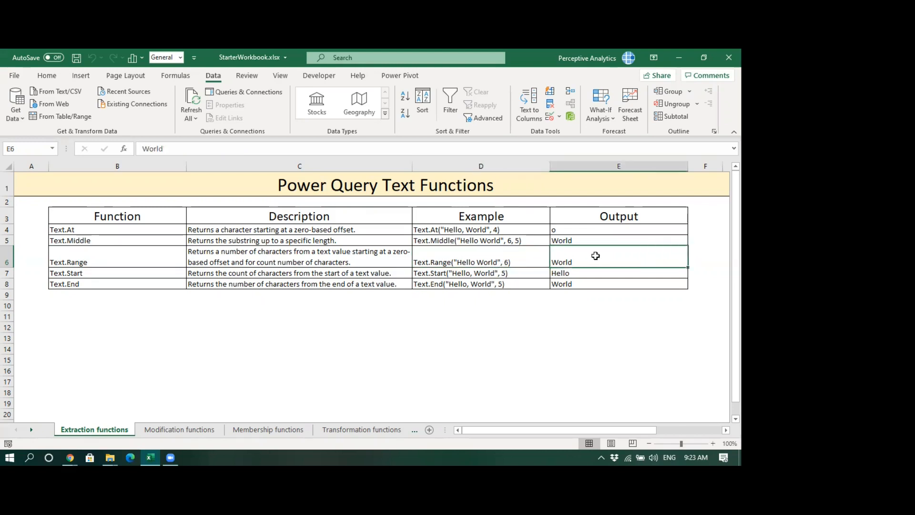
Step: Examine the Text.Start and Text.End functions with their example formulas and outputs in rows 7 and 8
left_click(156, 274)
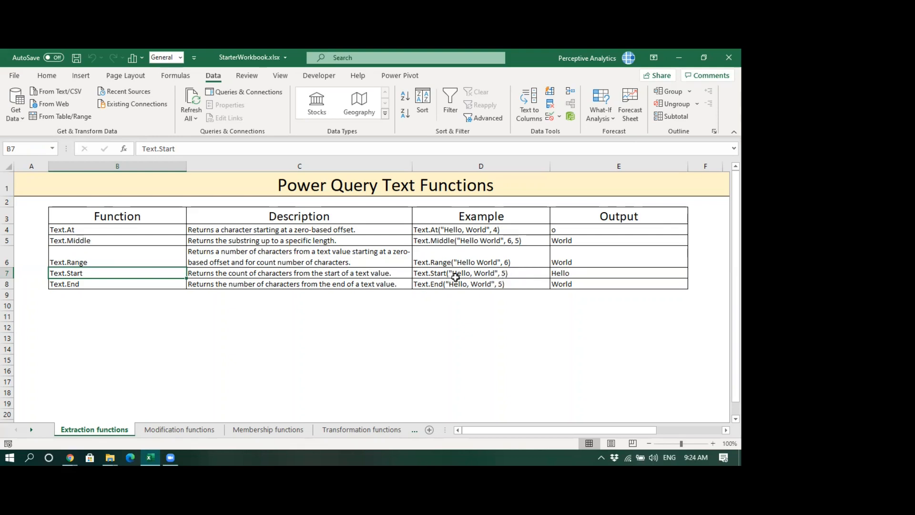
left_click(519, 274)
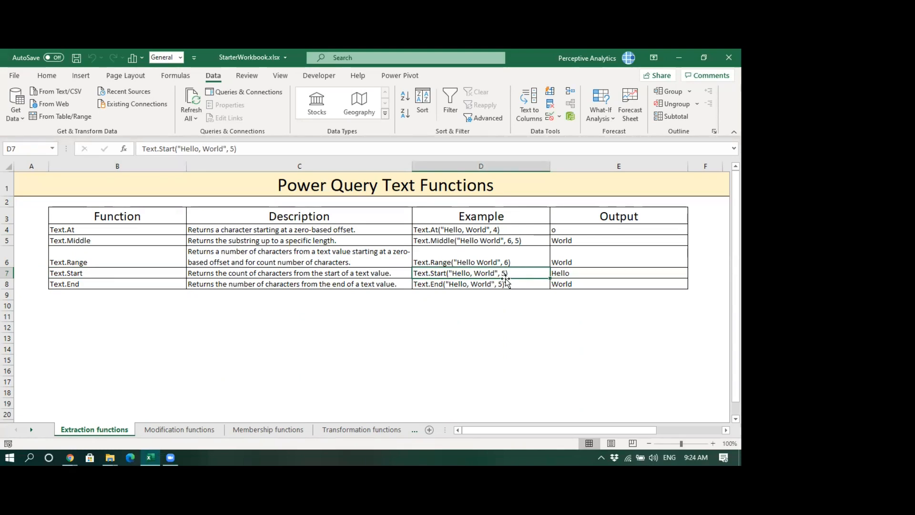
left_click(595, 273)
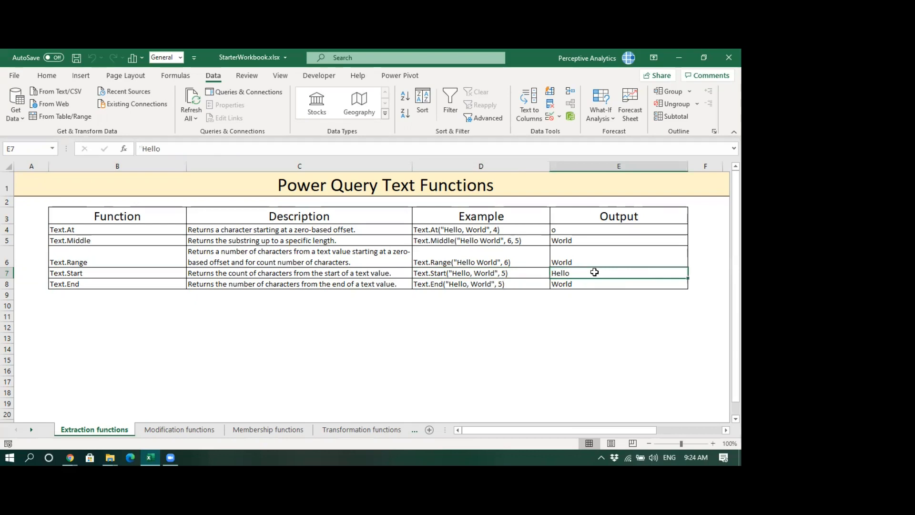
left_click(163, 280)
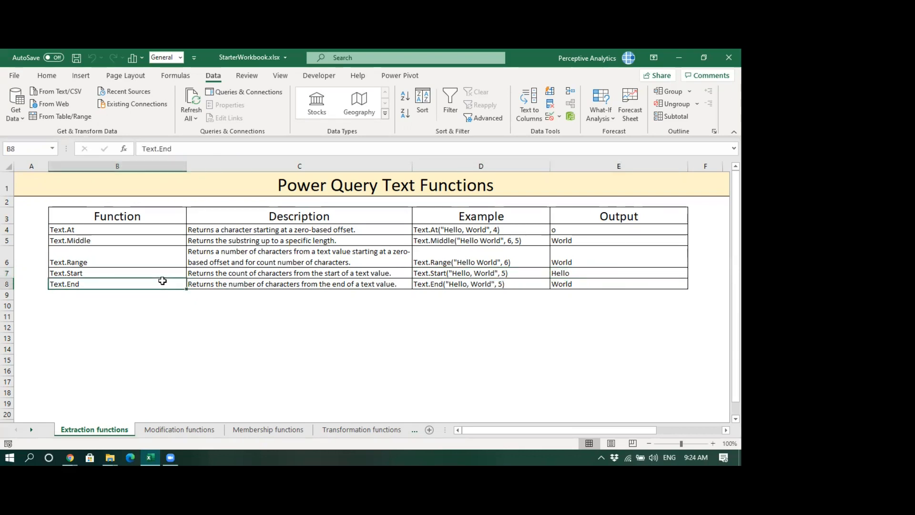
left_click(529, 287)
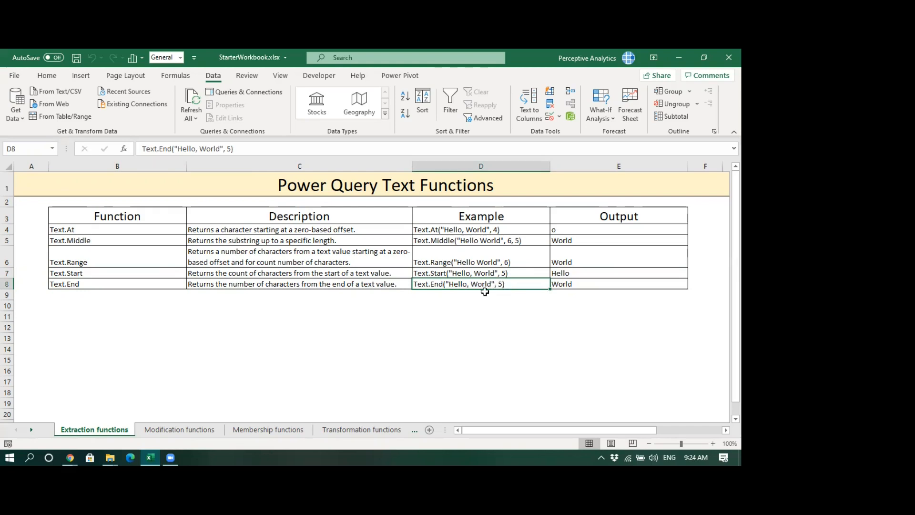
left_click(602, 283)
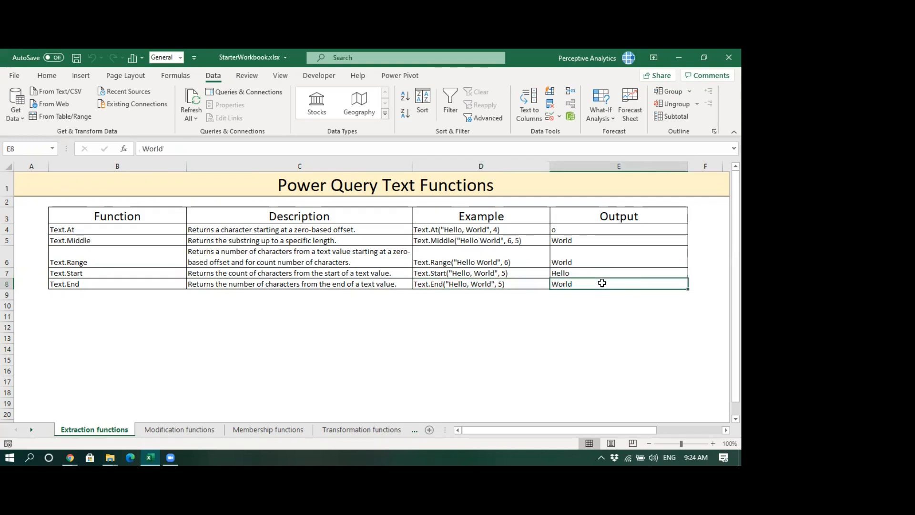
left_click(570, 312)
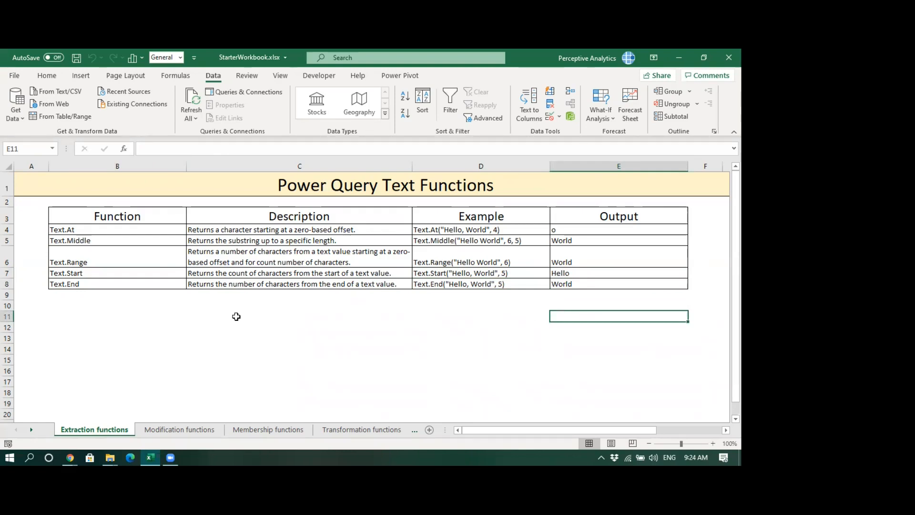
left_click(87, 318)
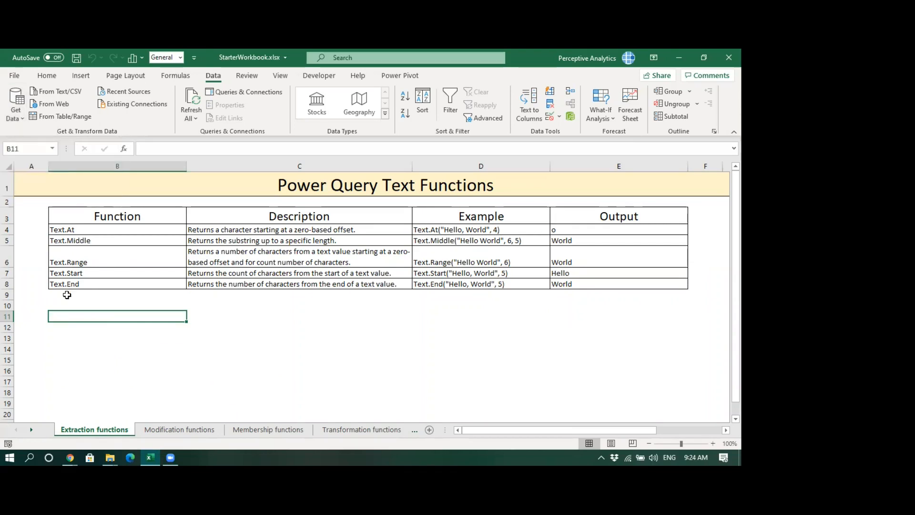
Step: Start a data import from an Excel workbook and browse to the 11Mar folder inside kkss on the Desktop
left_click(18, 123)
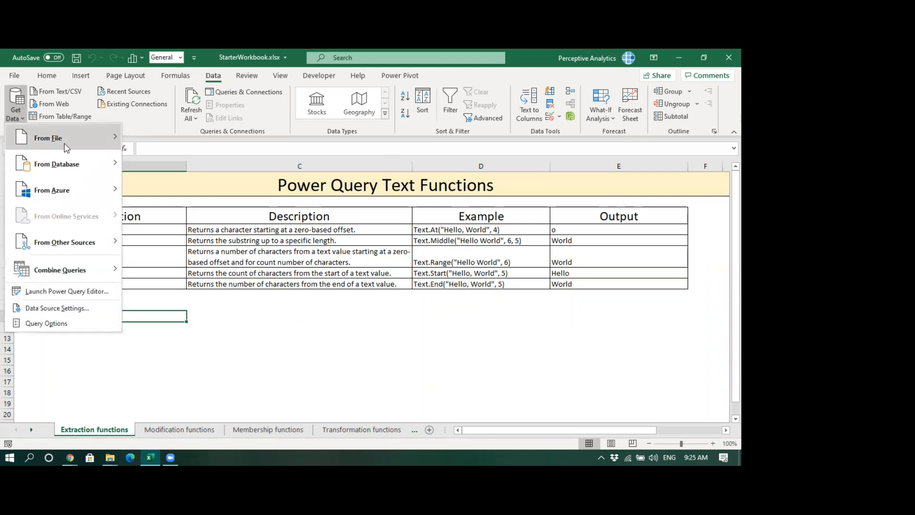
mouse_move(67, 139)
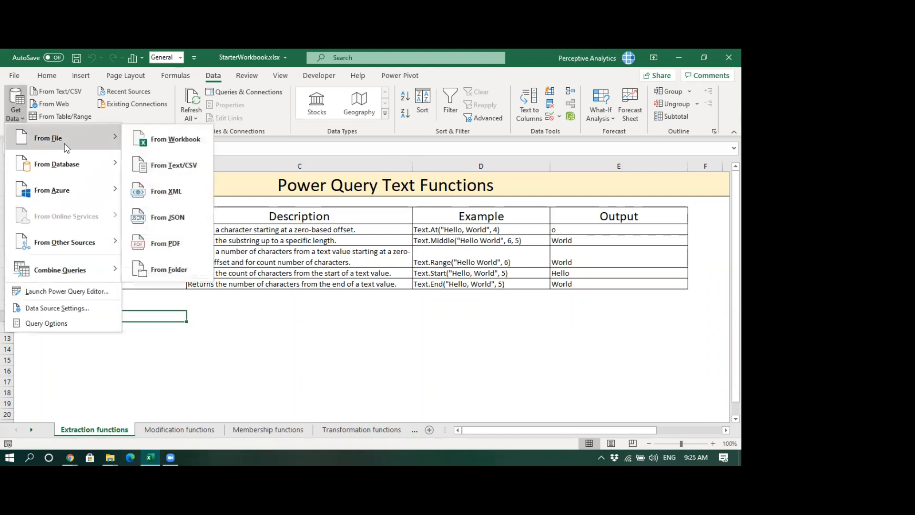
left_click(151, 138)
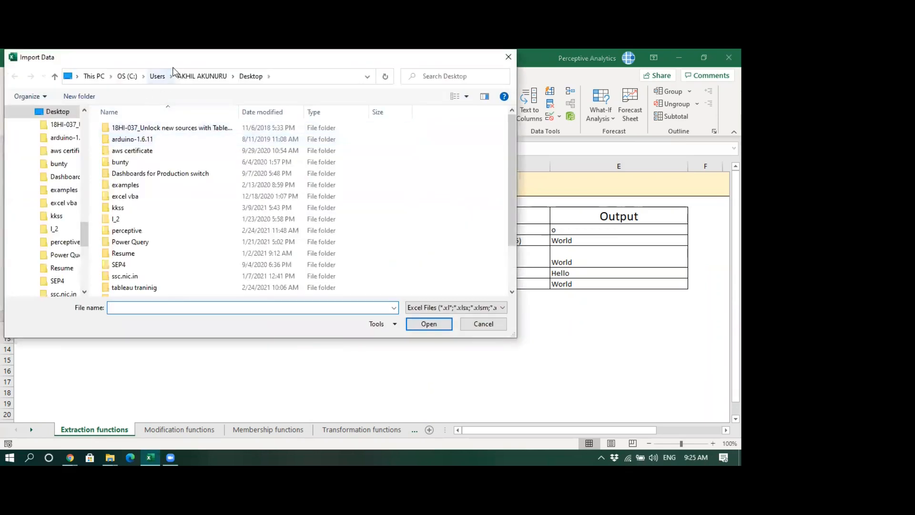
left_click(127, 77)
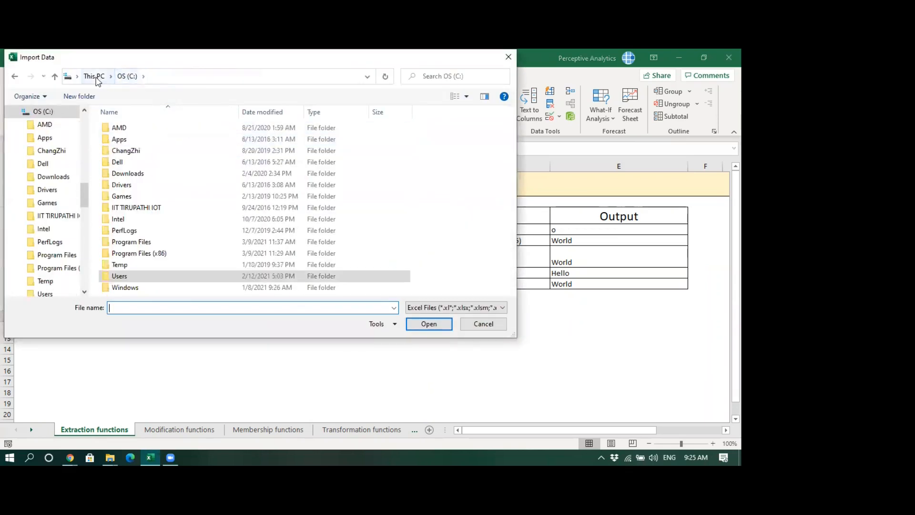
left_click(98, 80)
left_click(263, 144)
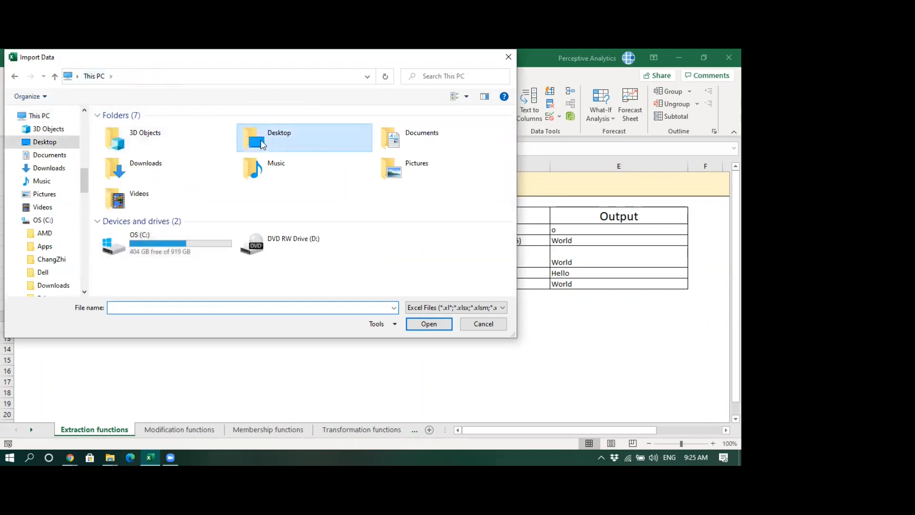
double_click(262, 144)
double_click(410, 127)
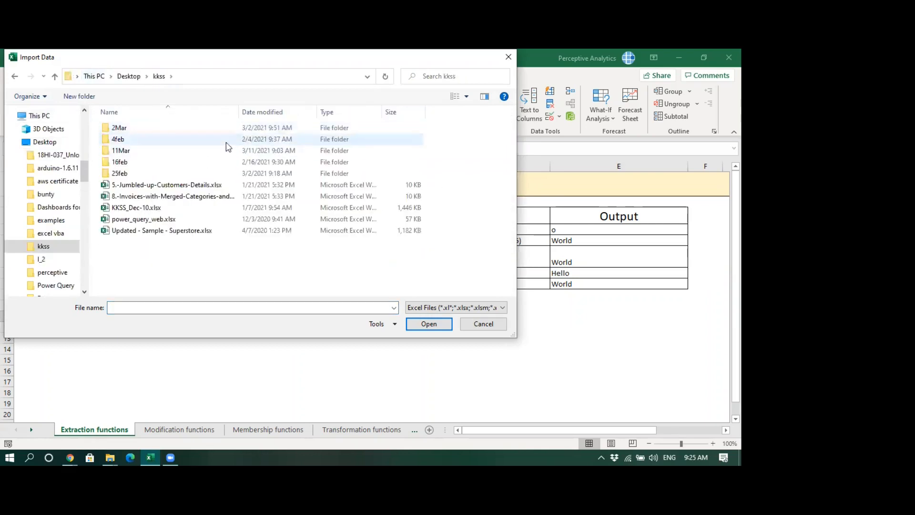
double_click(220, 150)
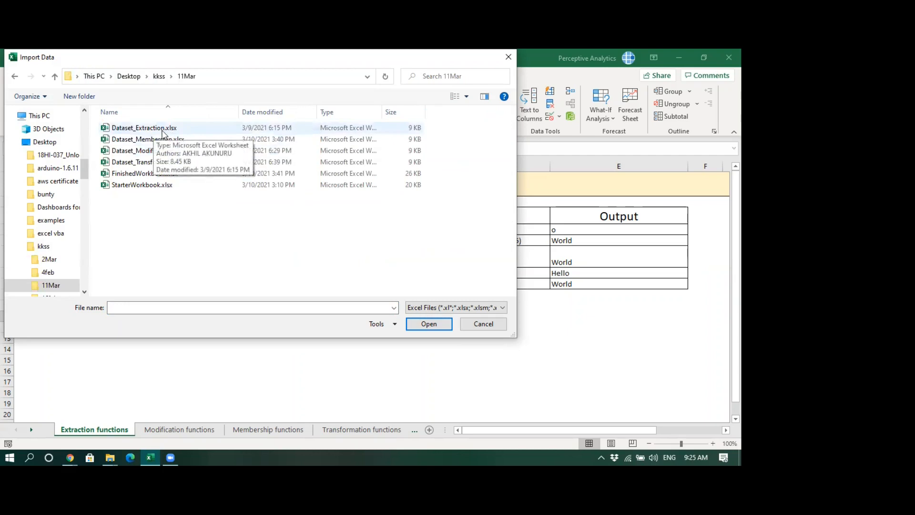
Step: Import Dataset_Extraction.xlsx and open its Sheet1 in the Power Query Editor for transformation
left_click(163, 129)
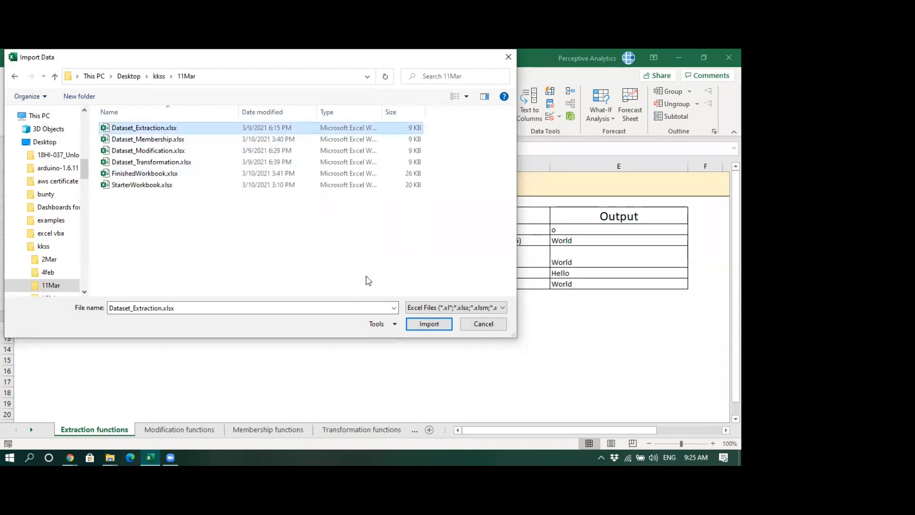
left_click(413, 324)
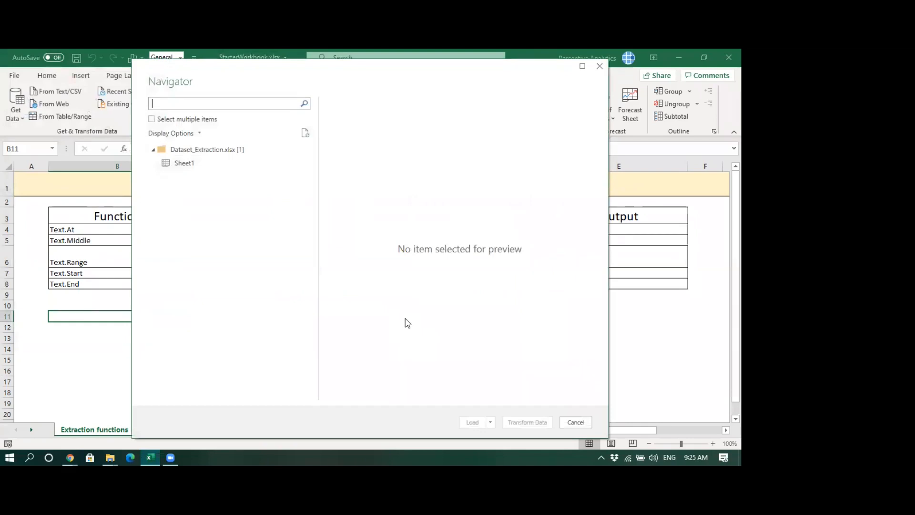
left_click(179, 164)
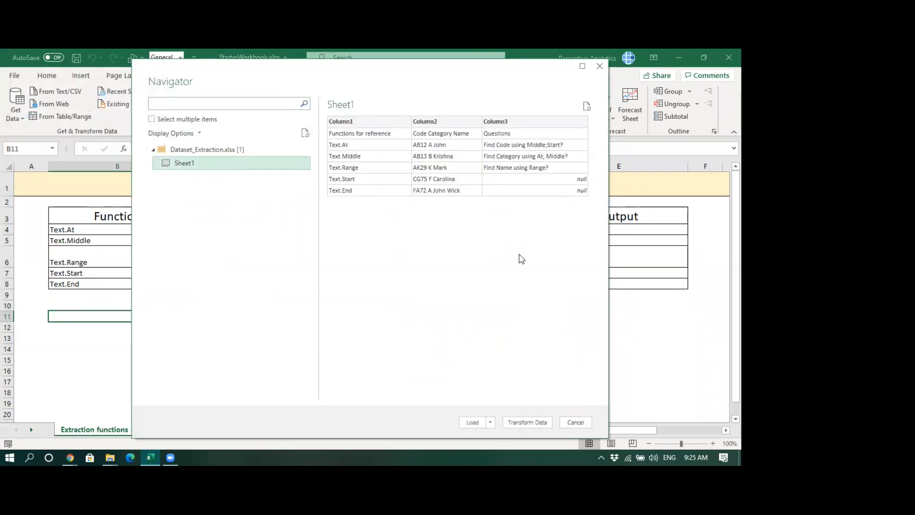
left_click(522, 424)
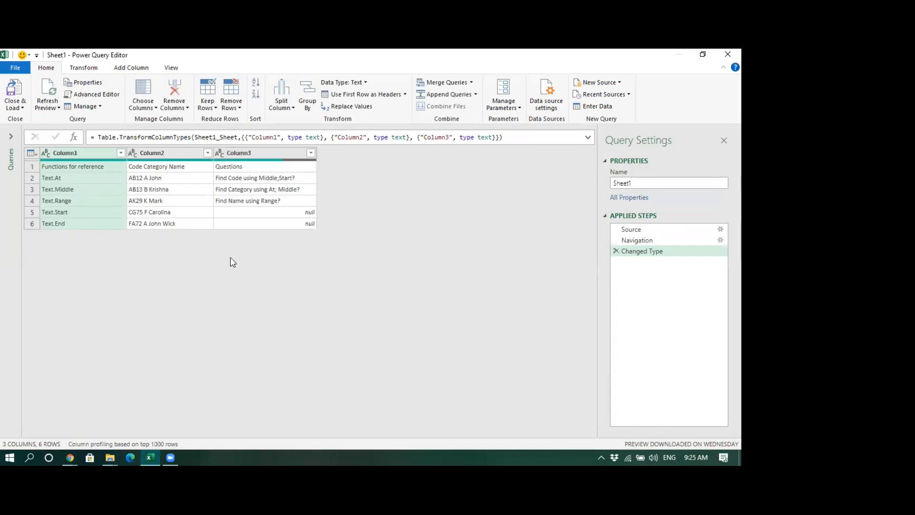
Step: Promote the first row of the Sheet1 query to column headers
left_click(159, 176)
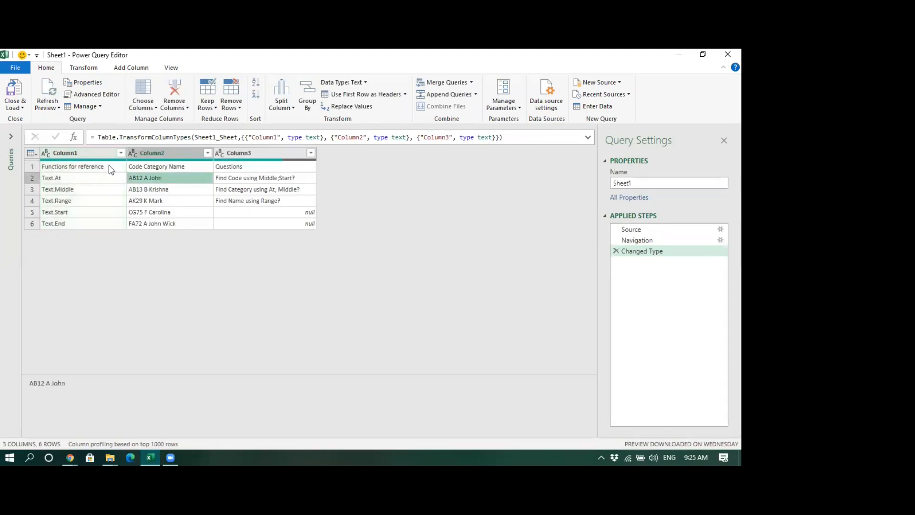
left_click(96, 68)
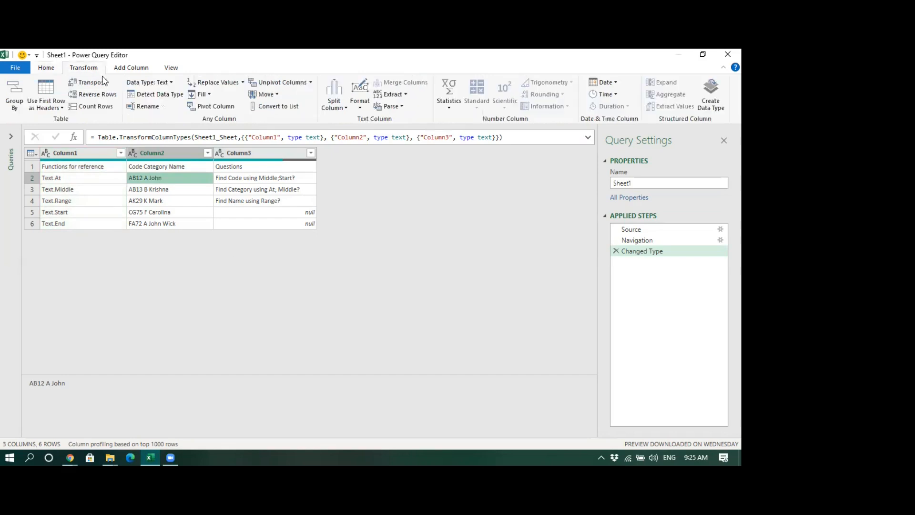
left_click(50, 87)
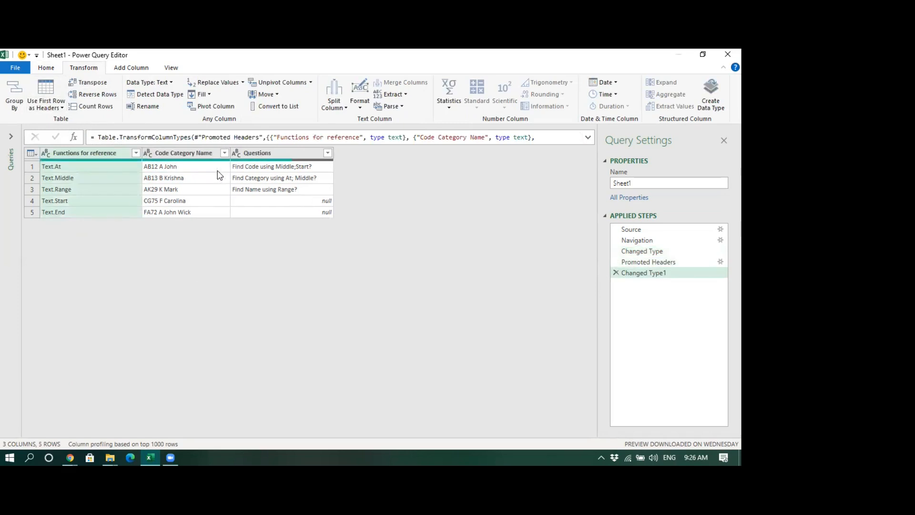
Step: Examine the Functions for reference, Code Category Name and Questions columns to see which extraction tasks and functions they list
left_click(212, 176)
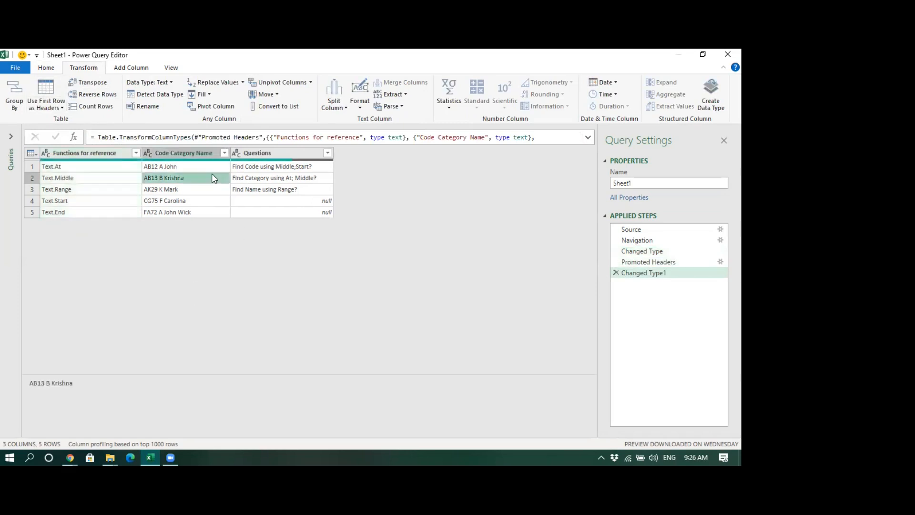
left_click(75, 152)
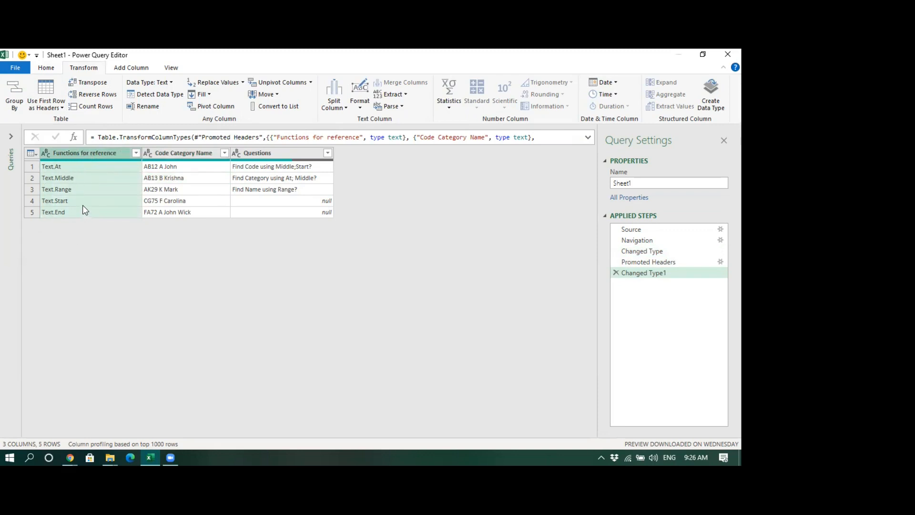
left_click(171, 154)
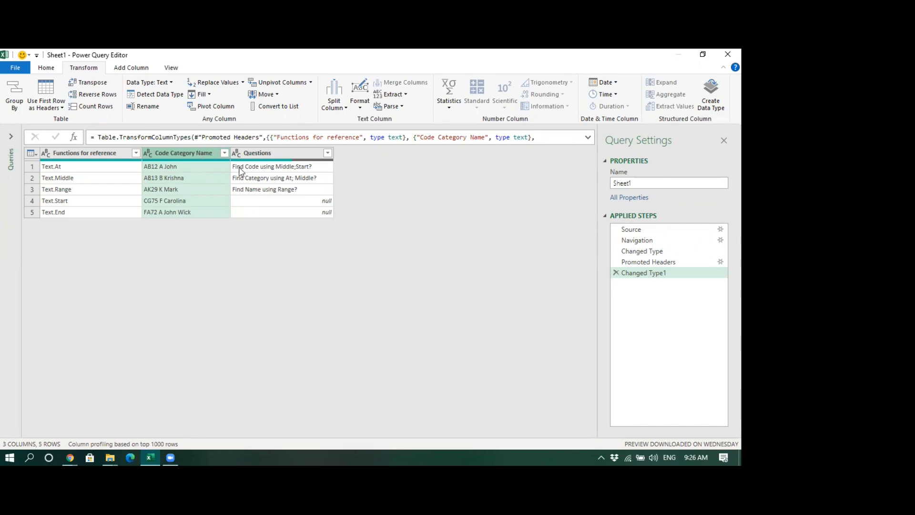
left_click(279, 155)
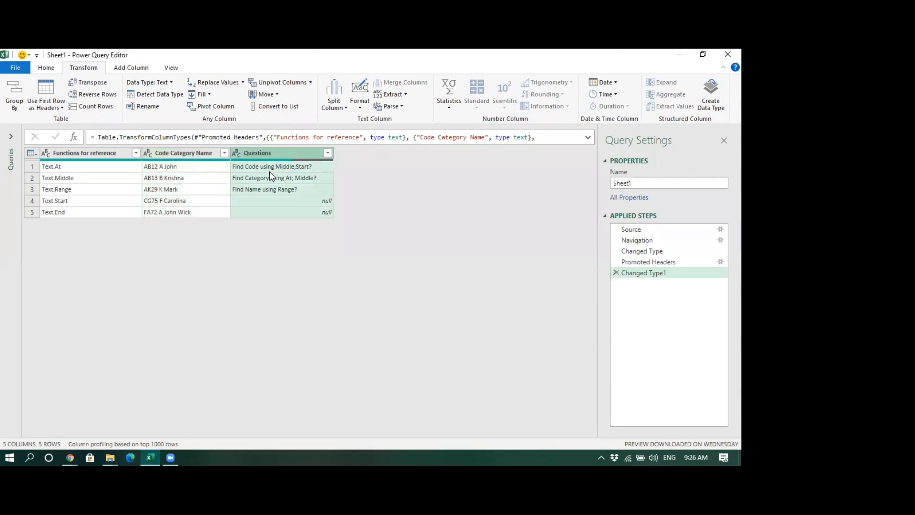
left_click(270, 171)
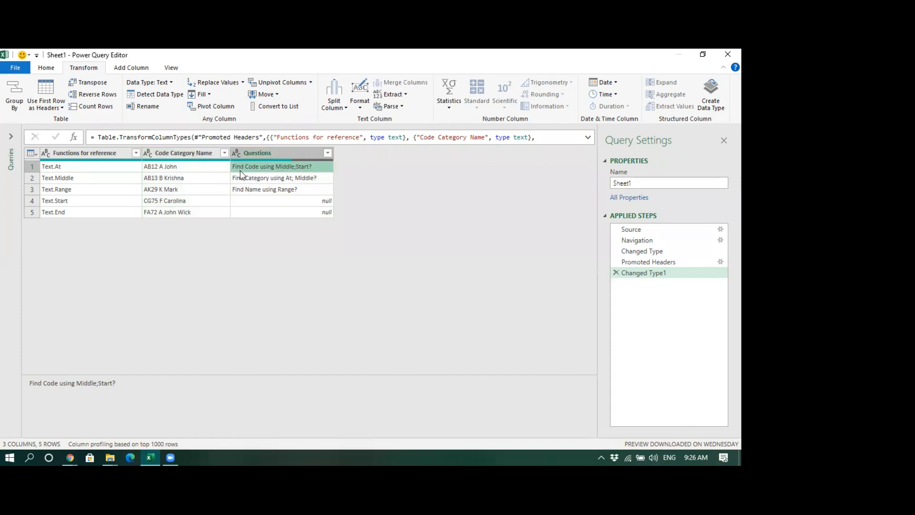
left_click(175, 153)
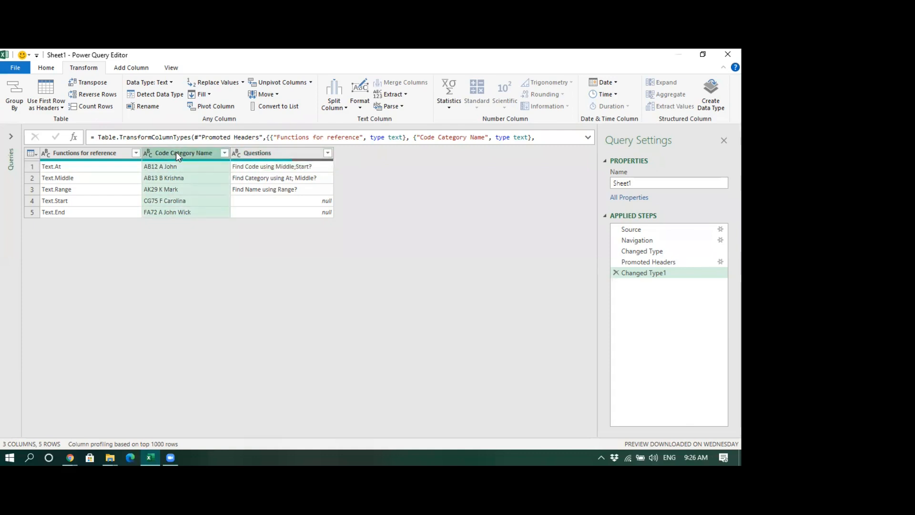
left_click(66, 179)
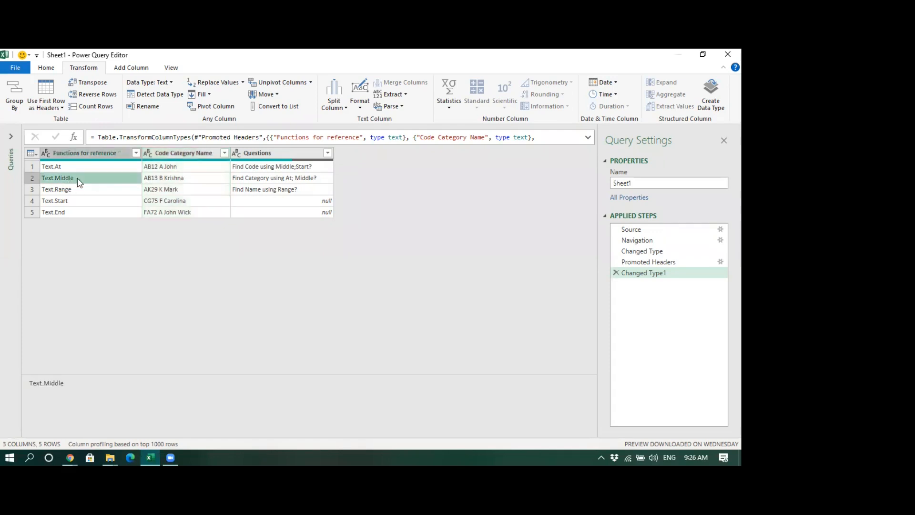
left_click(258, 156)
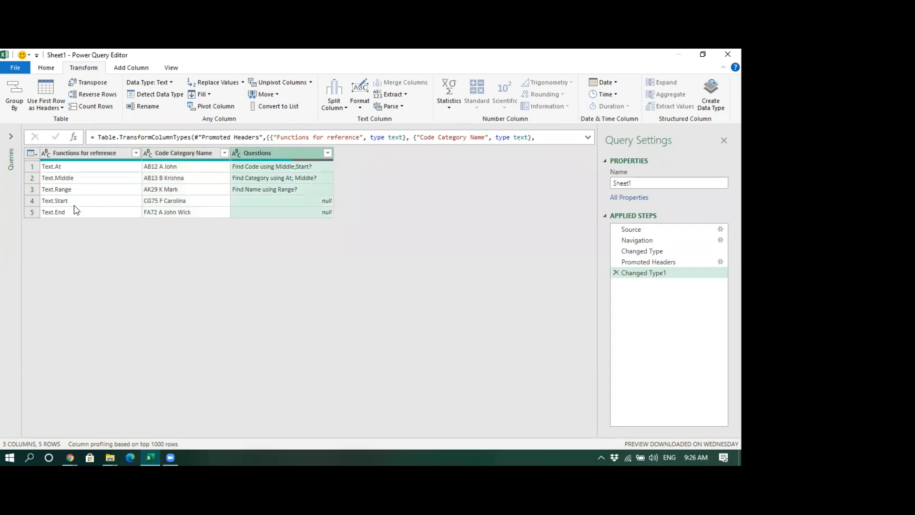
left_click(168, 154)
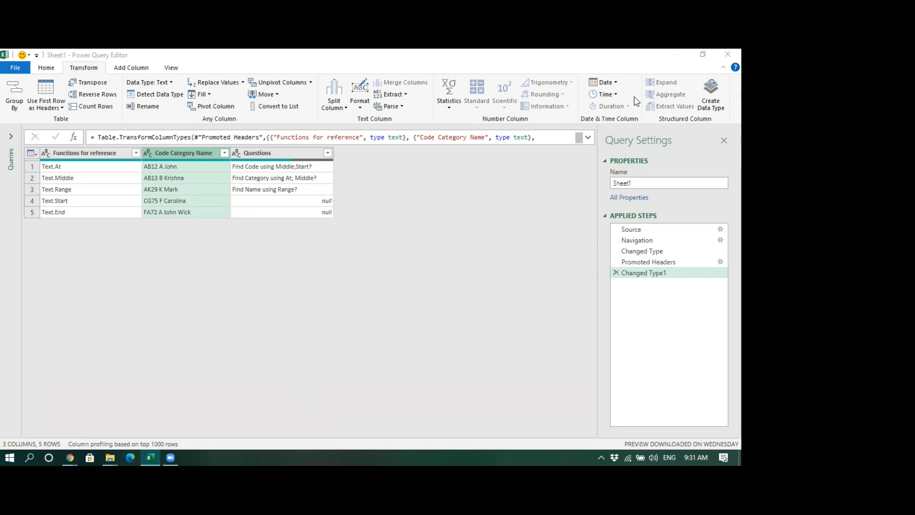
Step: Start a new custom column and name it Code_Middle
left_click(309, 275)
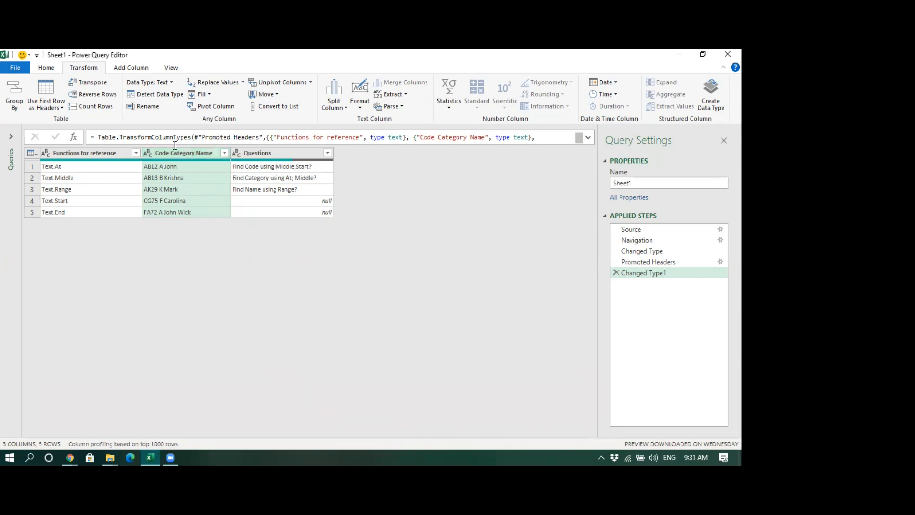
left_click(124, 67)
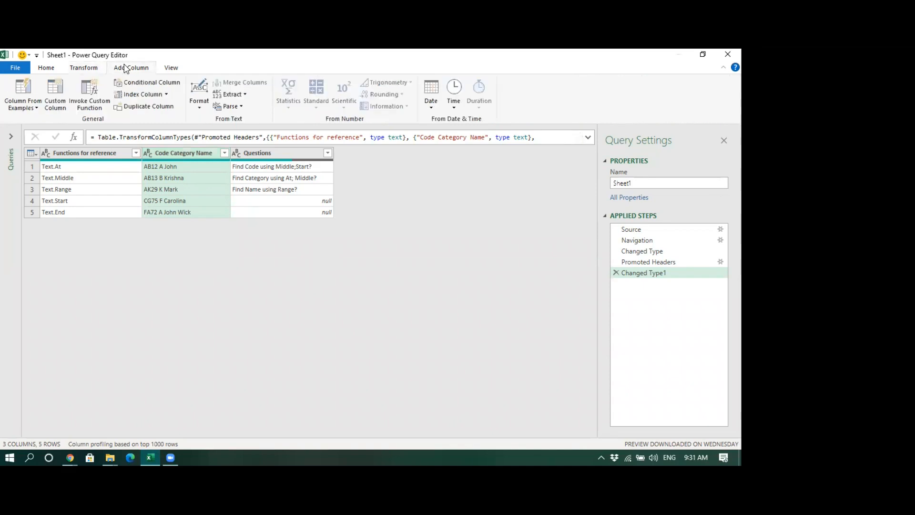
left_click(51, 97)
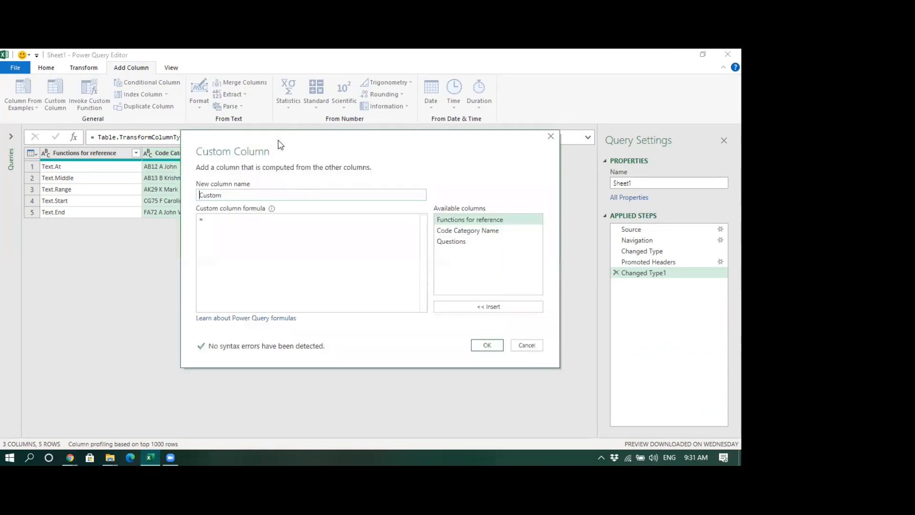
double_click(378, 253)
type("Code_Middle")
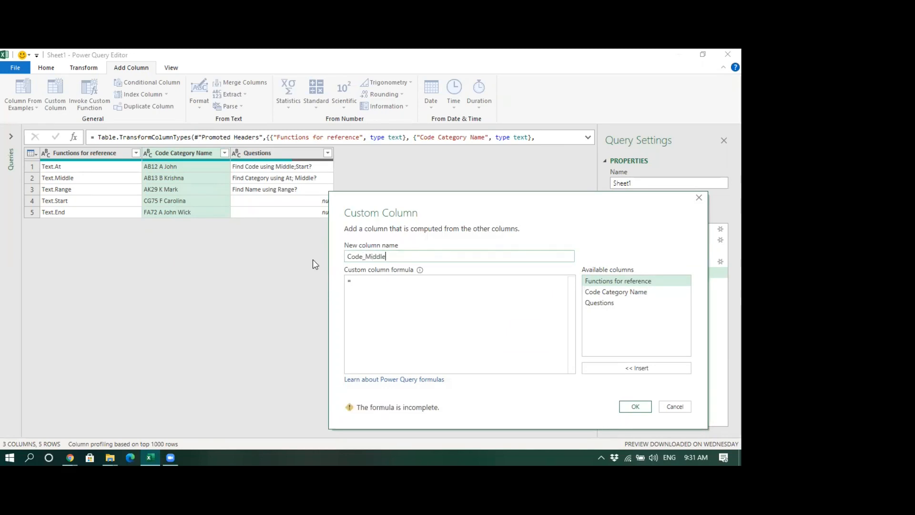
Step: Begin the Code_Middle column formula with the Text.Middle function and an opening parenthesis
left_click(357, 280)
type("Text")
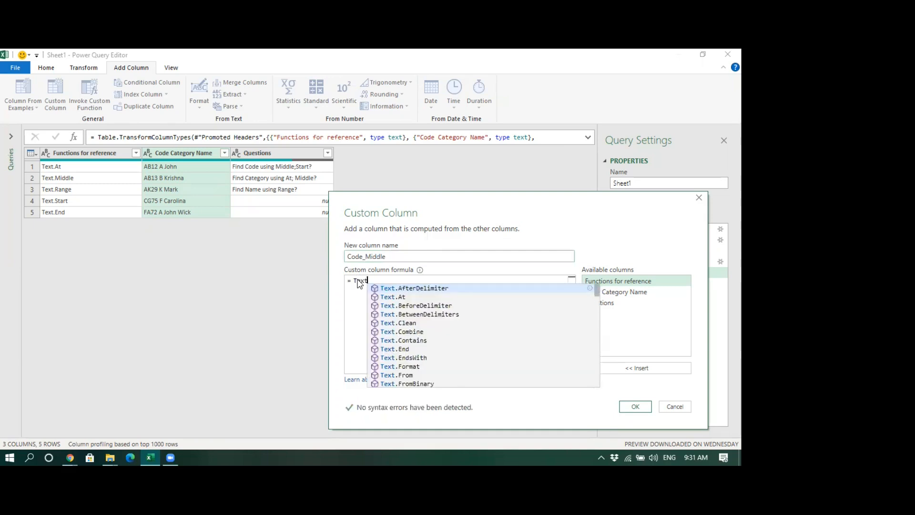
type(".mi")
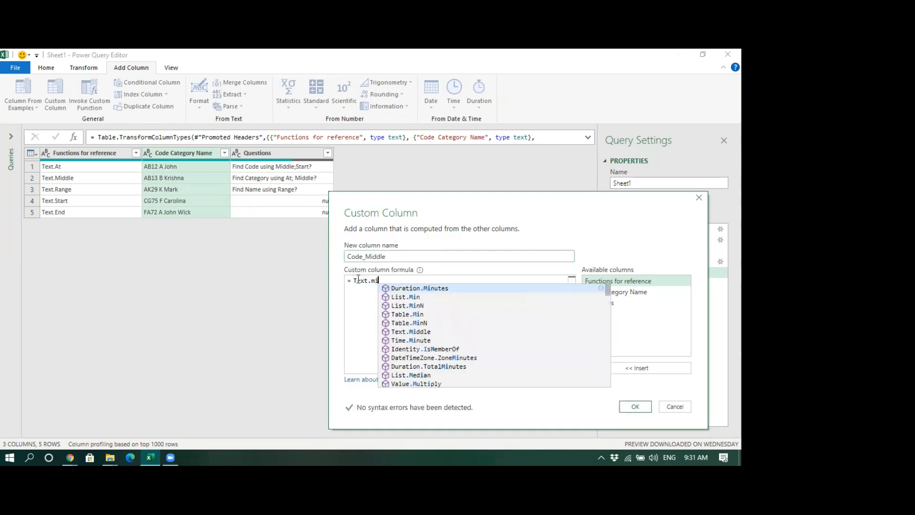
key("Down")
key("Down")
key("Down")
key("Down")
key("Down")
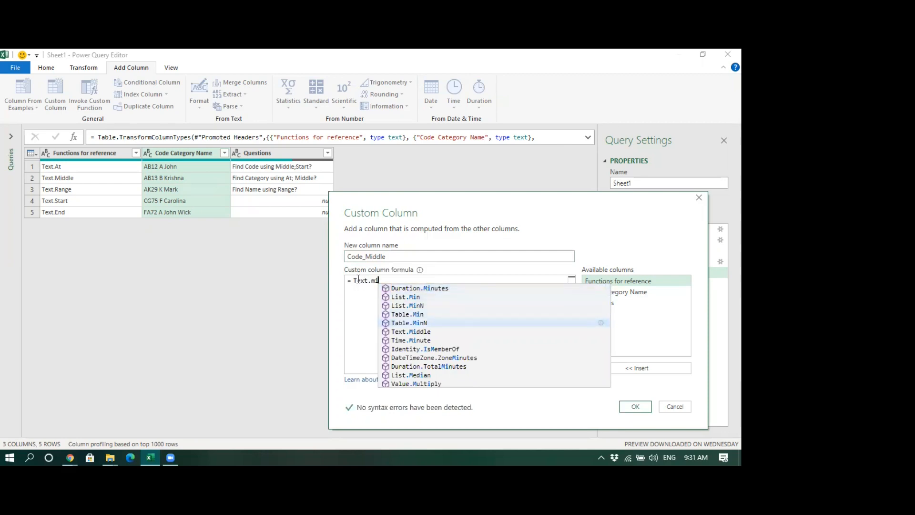
key("Tab")
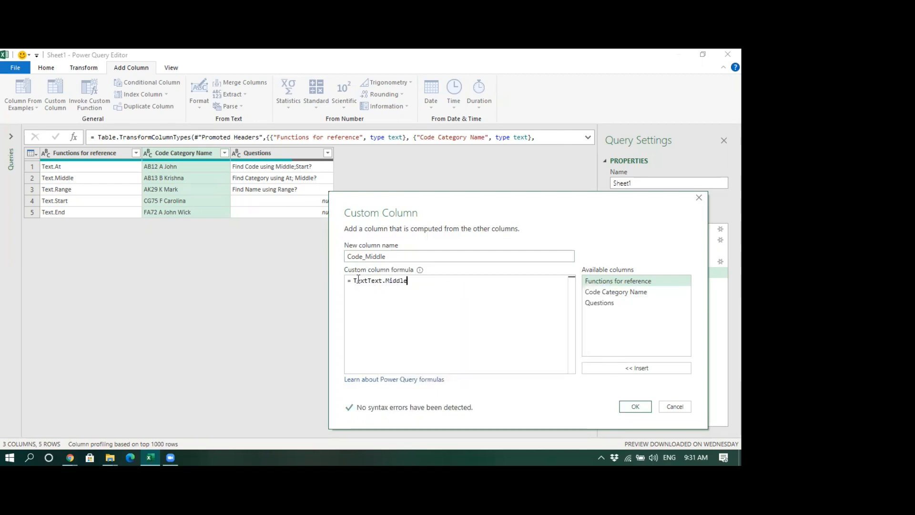
key("BackSpace")
key("BackSpace")
key("BackSpace")
key("BackSpace")
key("Right")
key("Right")
key("Right")
key("Right")
key("Right")
key("Right")
key("Right")
key("Right")
key("Right")
key("Right")
key("Right")
type("(")
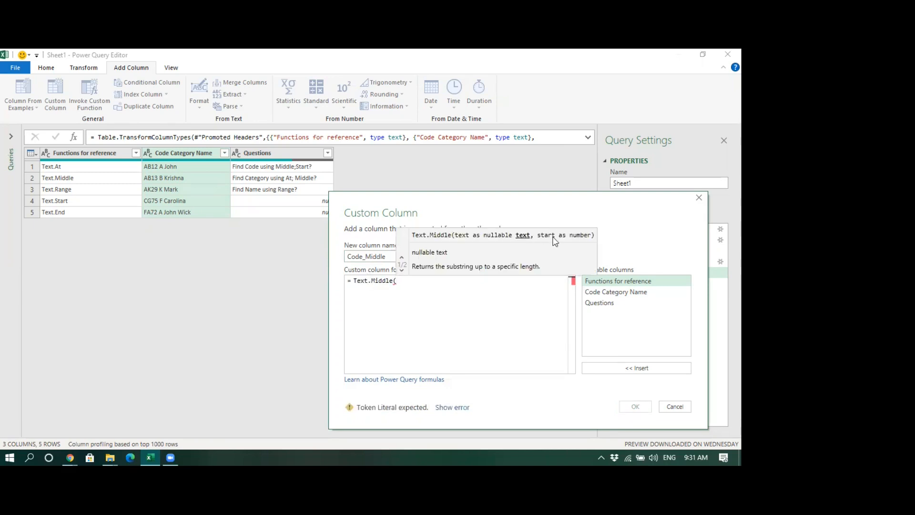
Step: Complete the Code_Middle formula as Text.Middle([Code Category Name],0,4) and add the column to the query
double_click(592, 292)
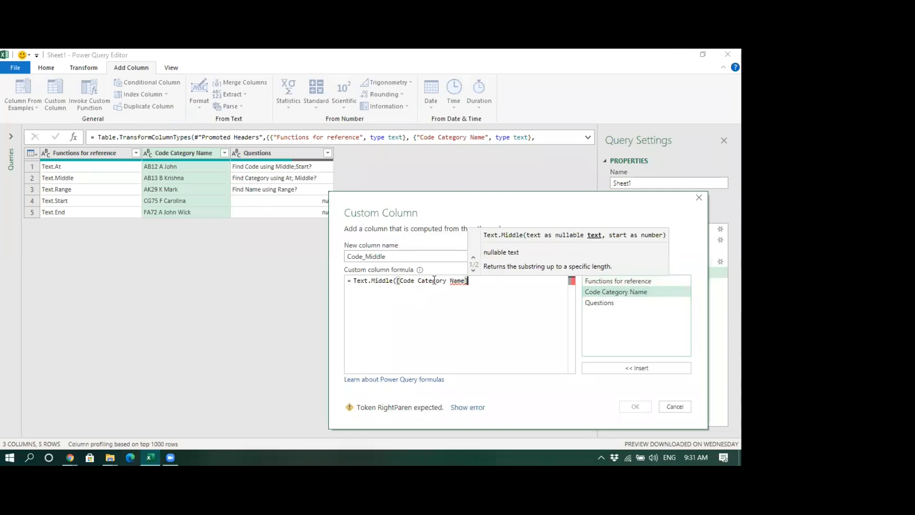
type(",")
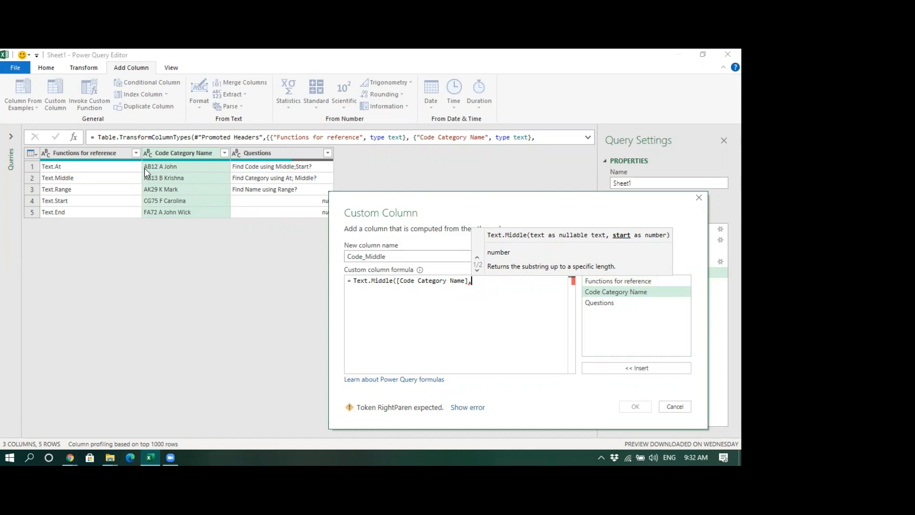
type("0,")
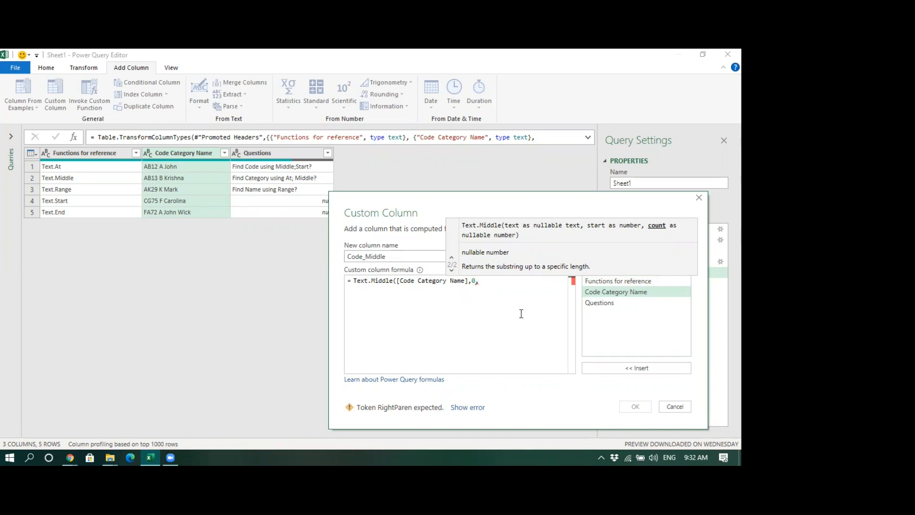
type("4")
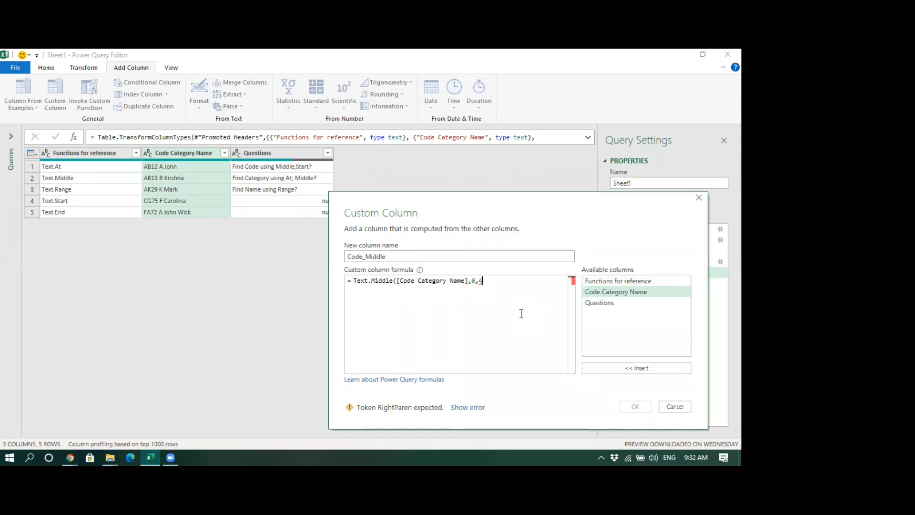
type(")")
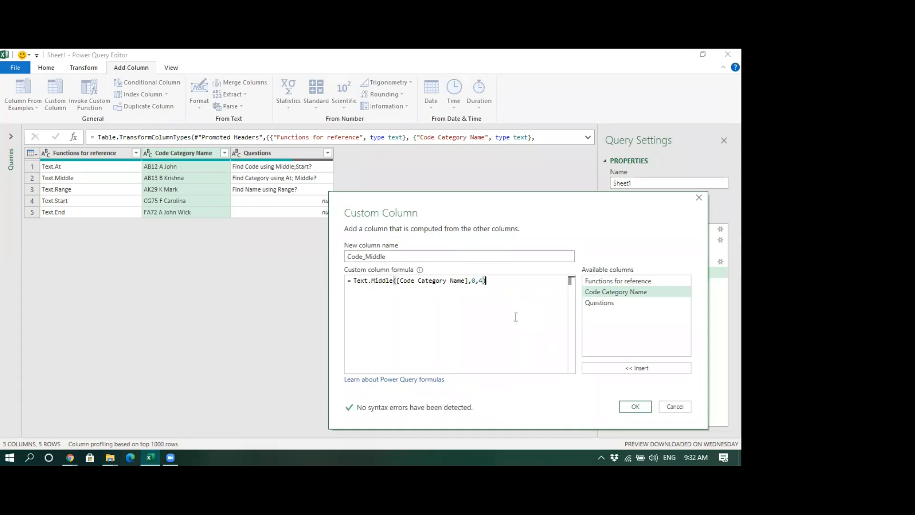
left_click(635, 406)
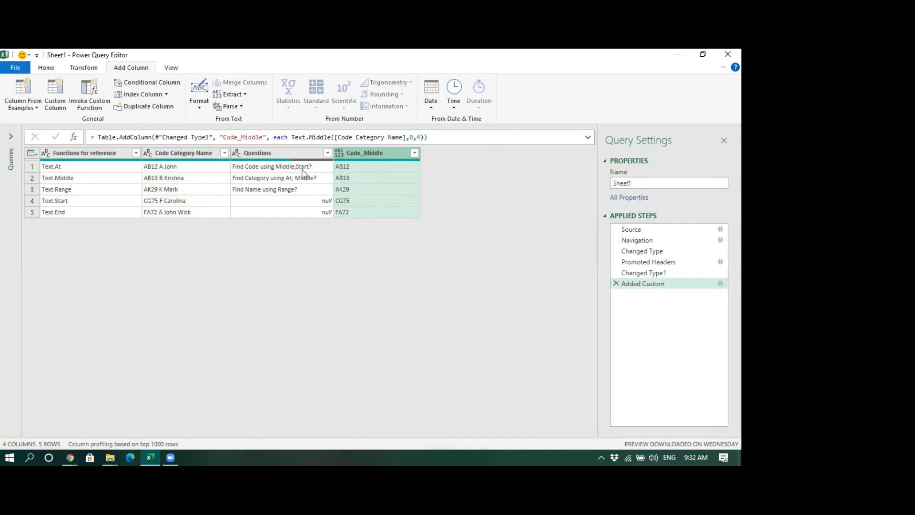
Step: Start another custom column and name it Code_Start
left_click(65, 89)
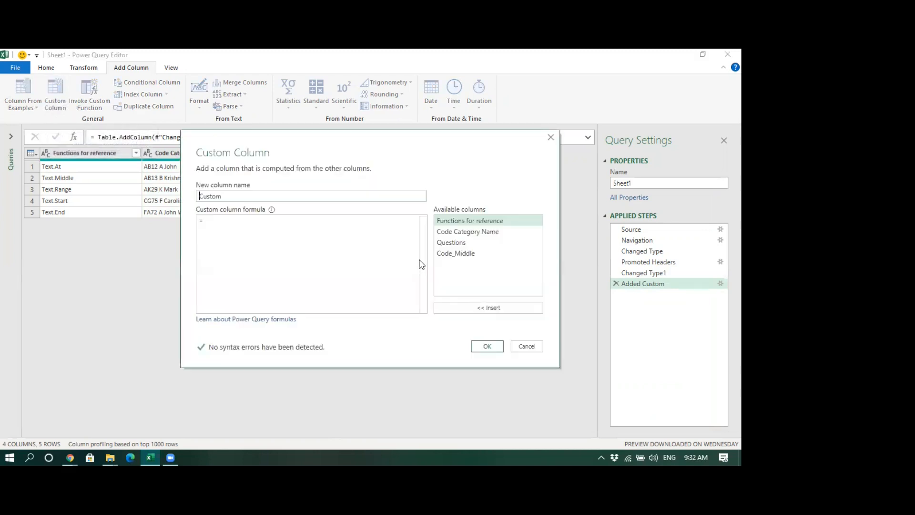
double_click(265, 196)
type("Code_Start")
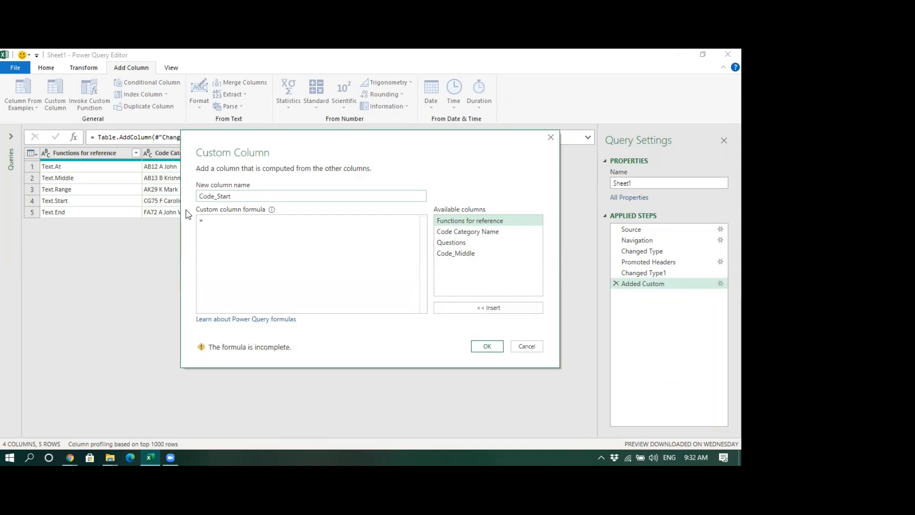
Step: Begin the Code_Start column formula with the Text.Start function and an opening parenthesis
left_click(225, 219)
type("Text")
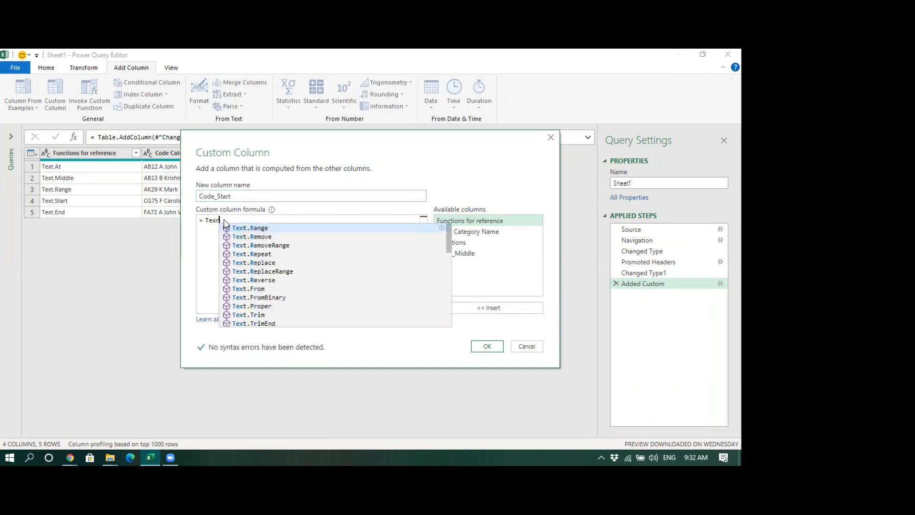
type(".Stra")
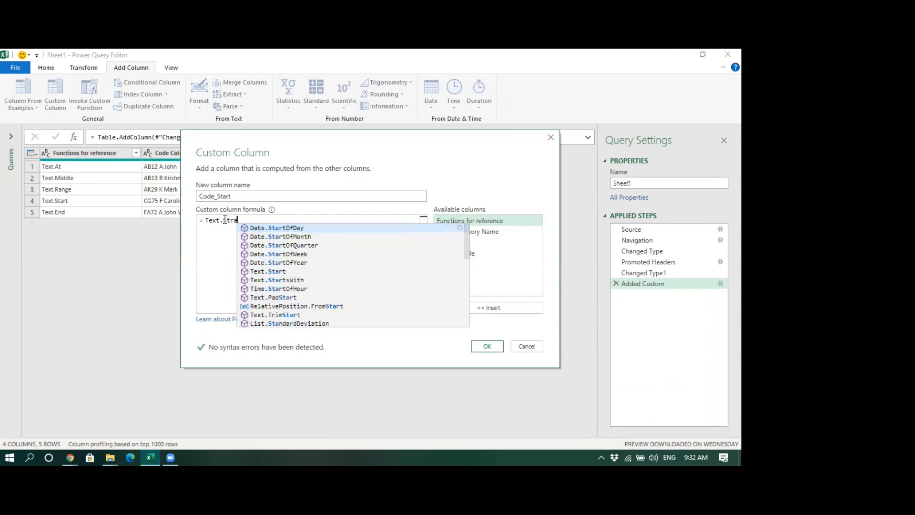
type("rt")
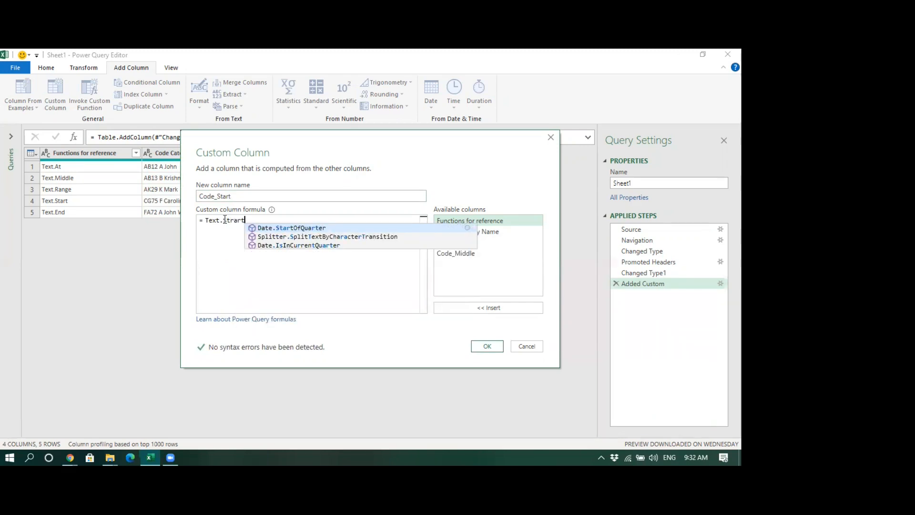
key("BackSpace")
key("BackSpace")
key("BackSpace")
key("BackSpace")
type("art")
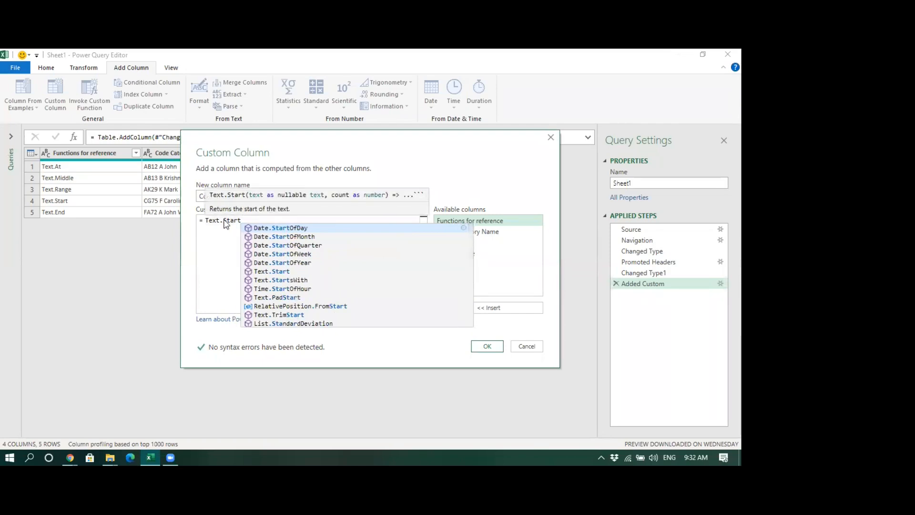
type("(")
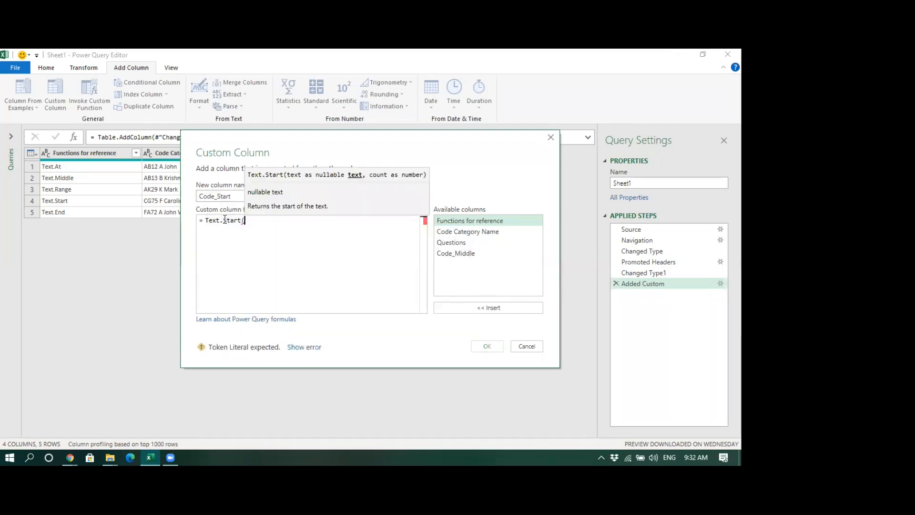
Step: Complete the Text.Start formula with the Code Category Name column and a count of 4, and add the Code_Start column
double_click(445, 232)
type(",")
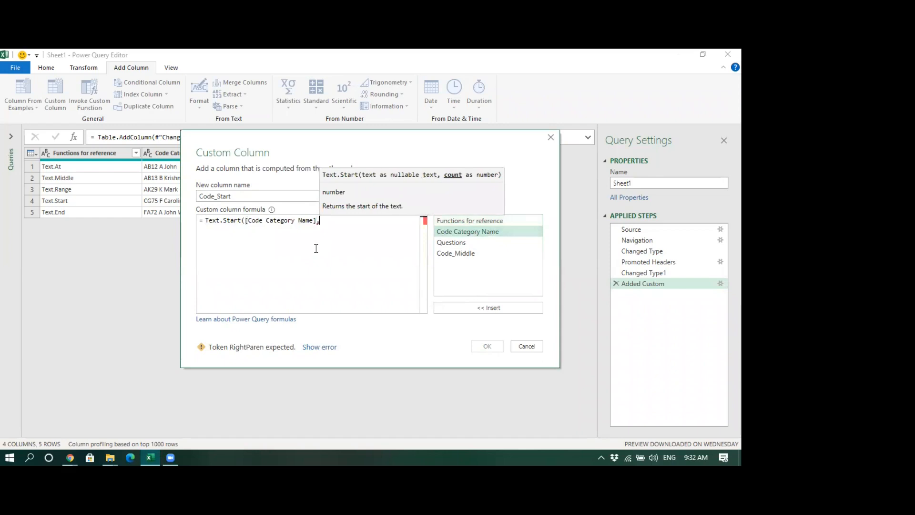
type("4)")
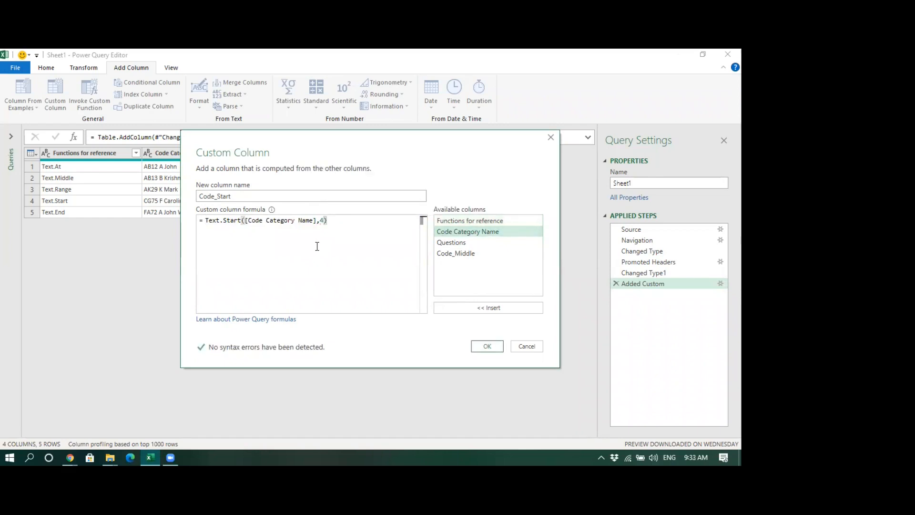
left_click(486, 346)
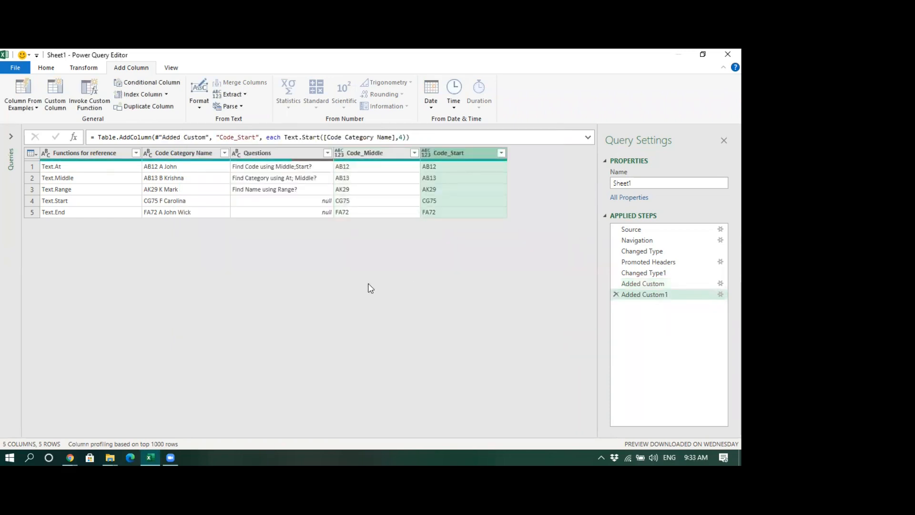
Step: Review the extracted codes, the category question in the Questions column and the Text.At and Text.Middle reference entries
left_click(368, 213)
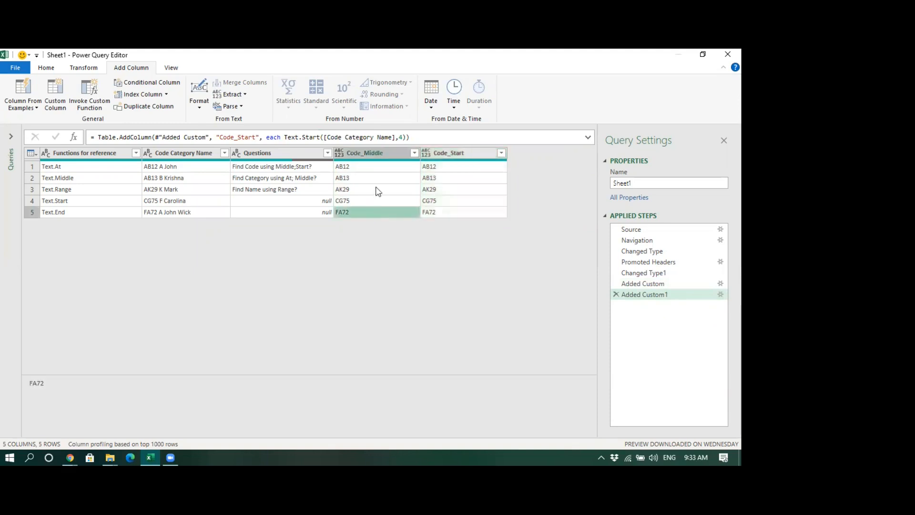
left_click(270, 178)
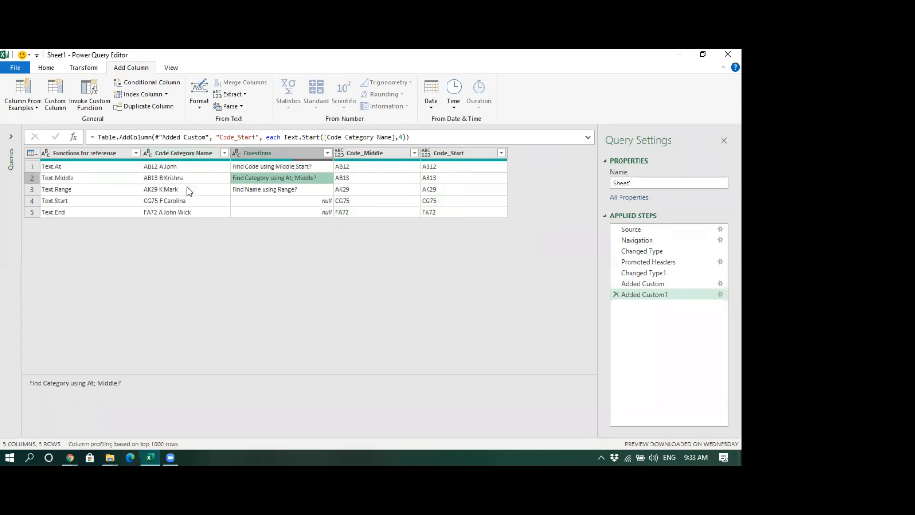
left_click(65, 169)
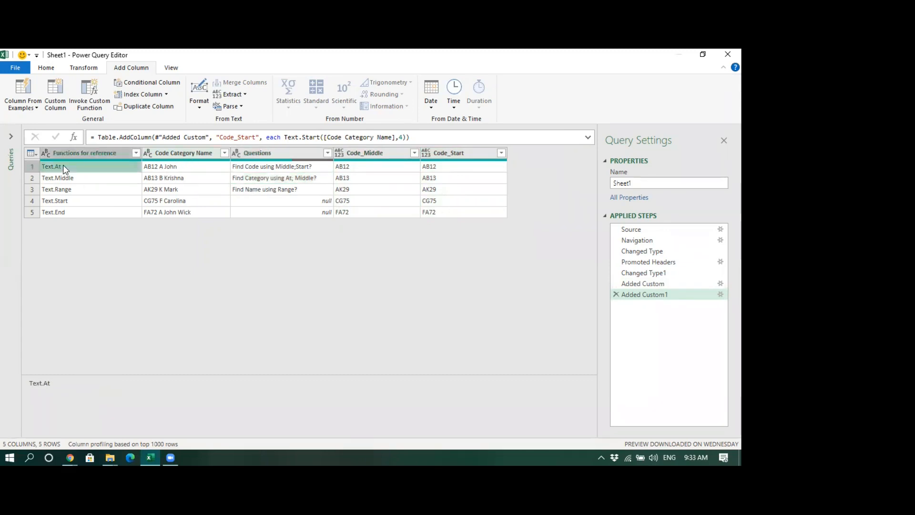
left_click(77, 179)
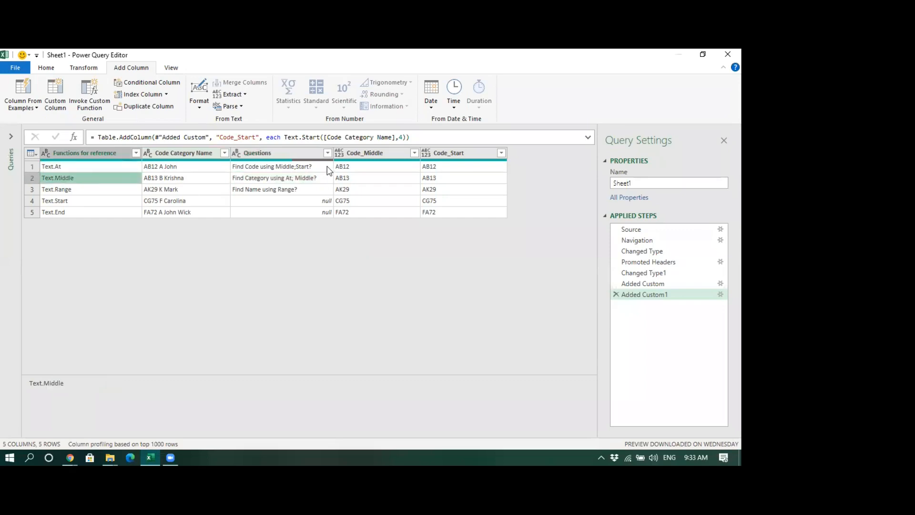
left_click(278, 181)
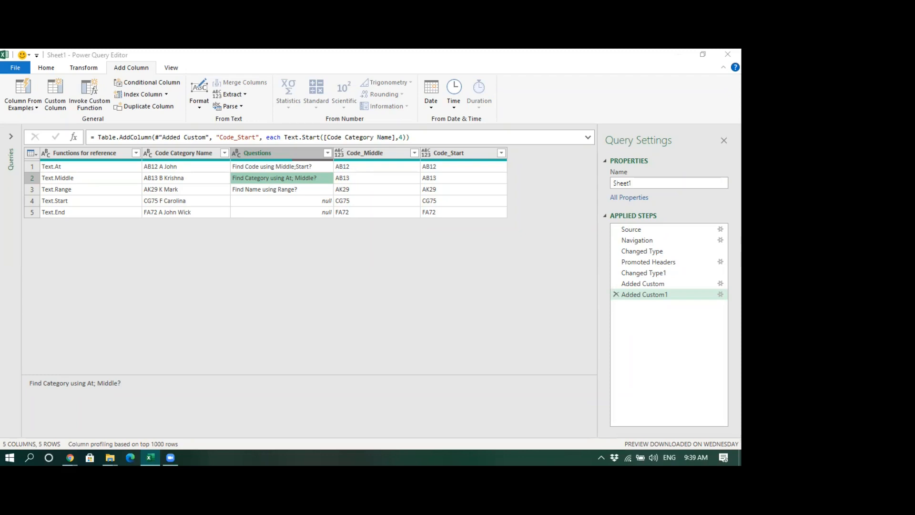
left_click(355, 324)
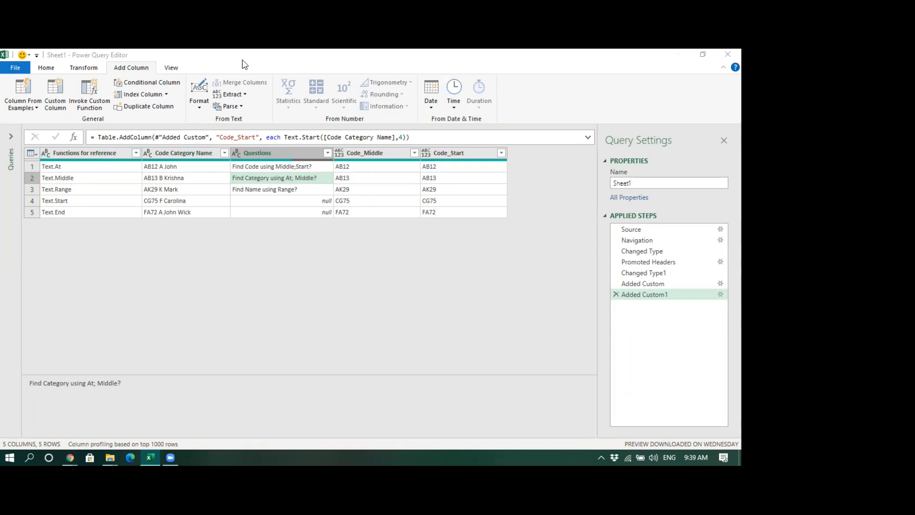
Step: Start a new custom column, move its dialog clear of the data rows and name the column Cat_At
left_click(58, 96)
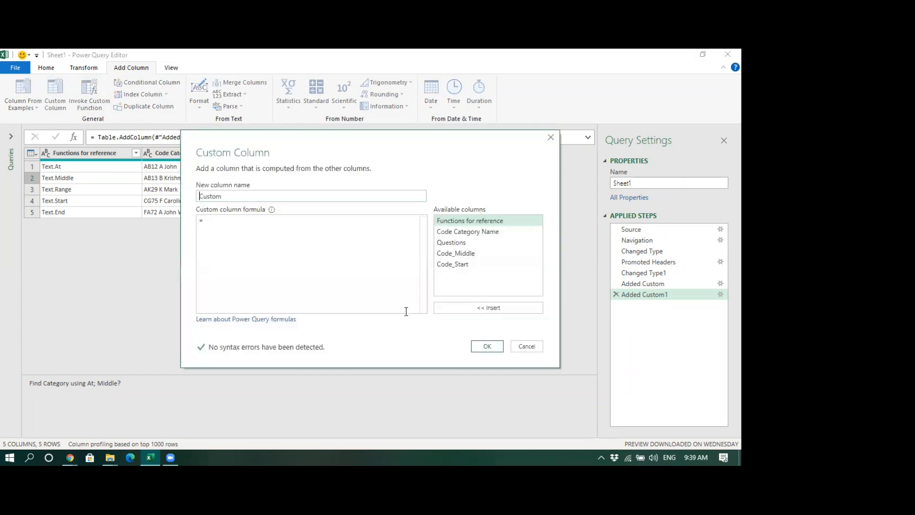
left_click_drag(222, 196, 196, 203)
left_click_drag(237, 139, 252, 229)
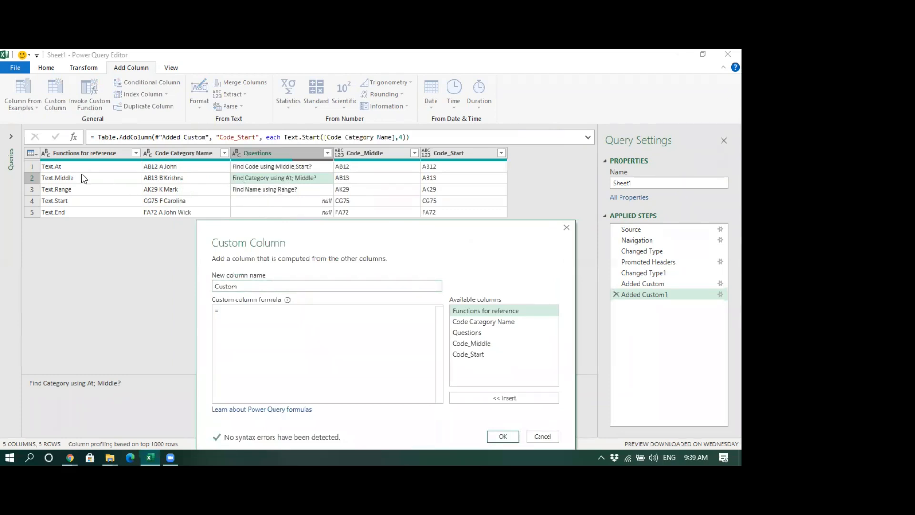
left_click_drag(246, 286, 184, 293)
type("Cat_At")
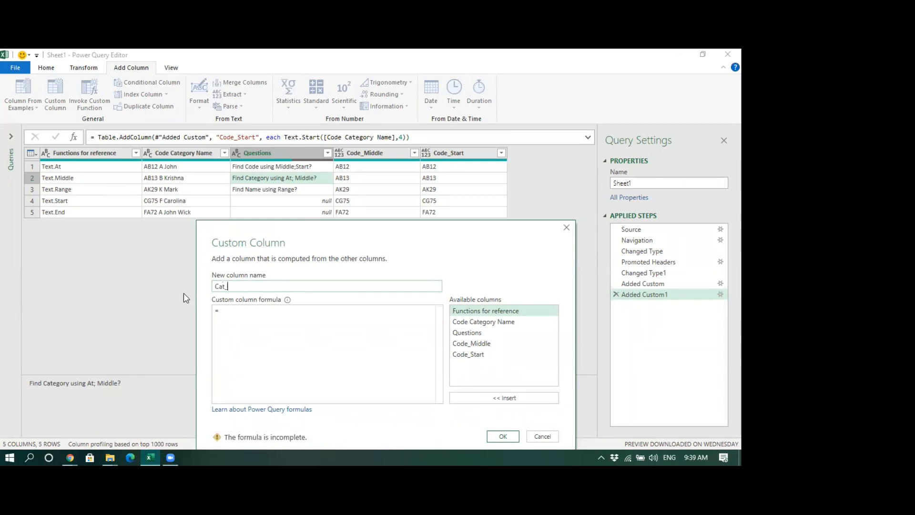
Step: Add the Cat_At column with the formula Text.At([Code Category Name],5) and compare it with the Code Category Name column
left_click(237, 315)
type("Text.")
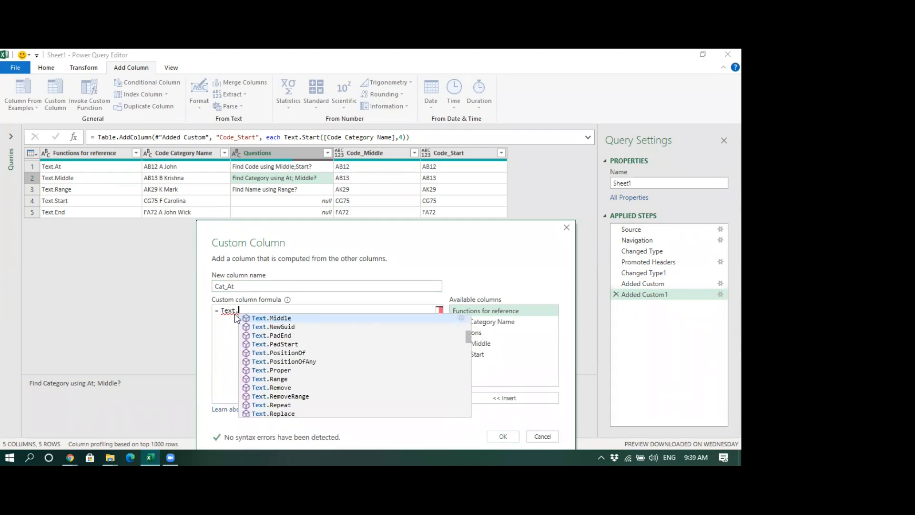
type("At(")
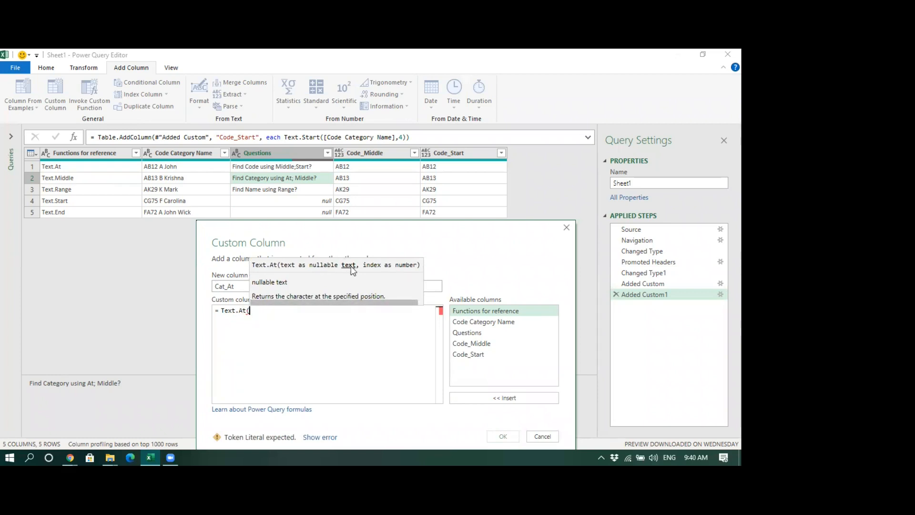
double_click(486, 324)
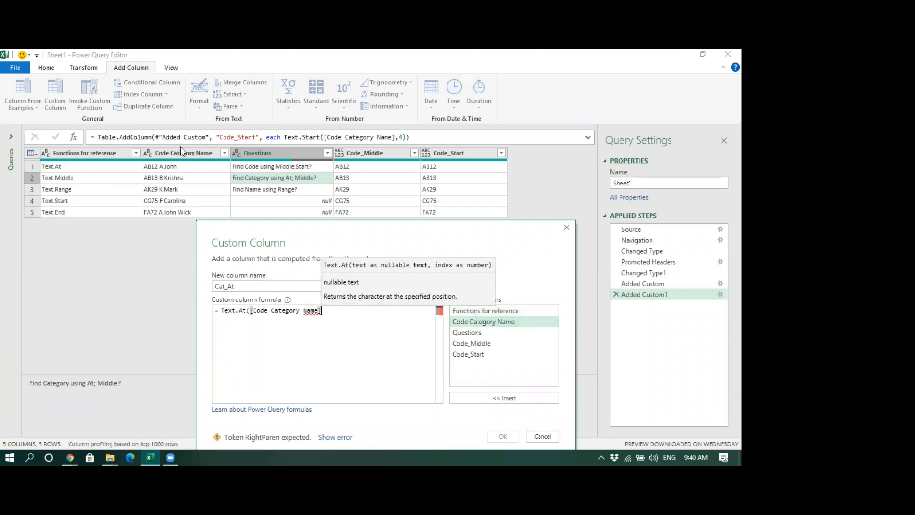
type(",")
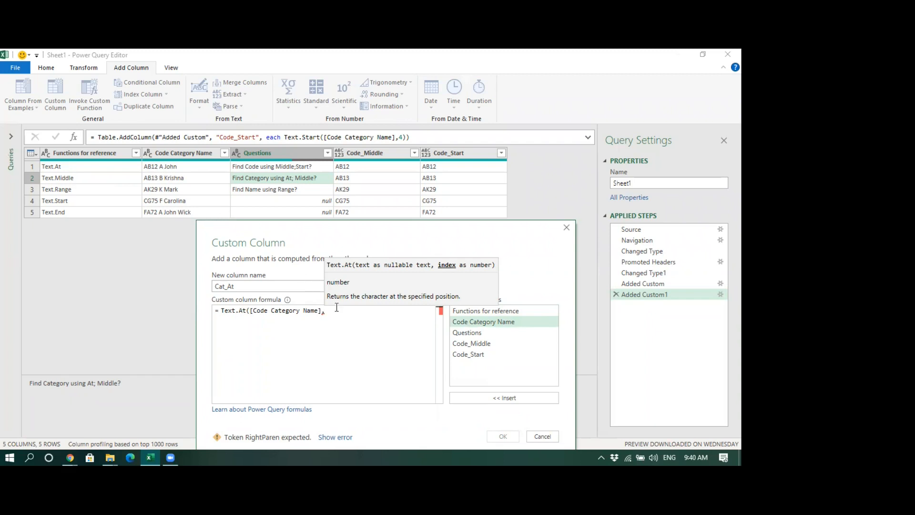
type("5)")
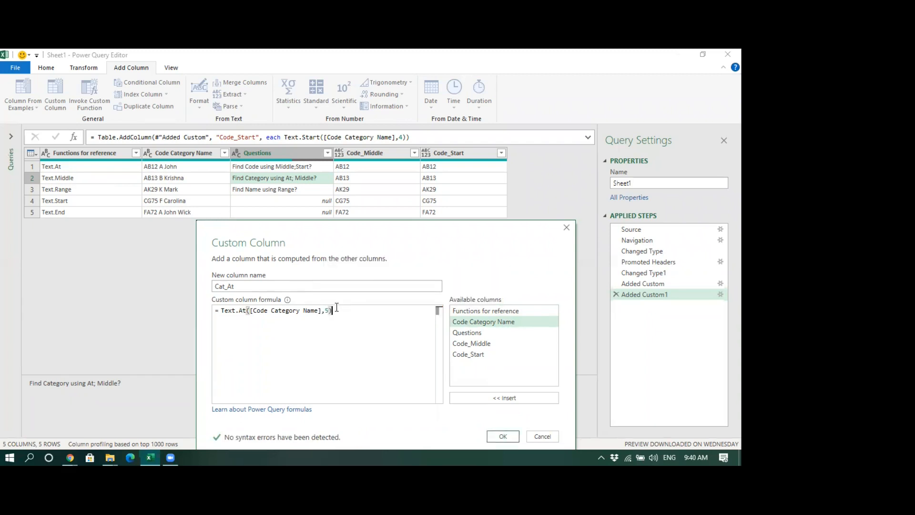
left_click(503, 436)
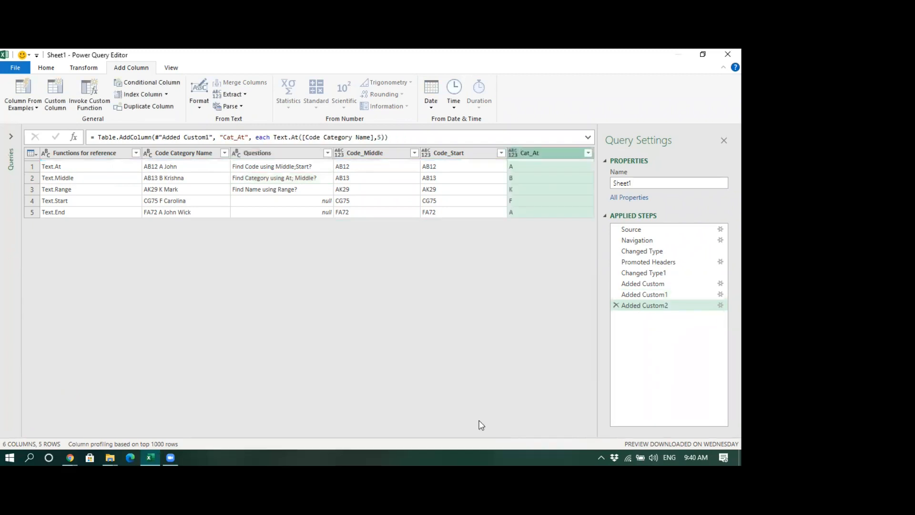
left_click(177, 155)
left_click(524, 157)
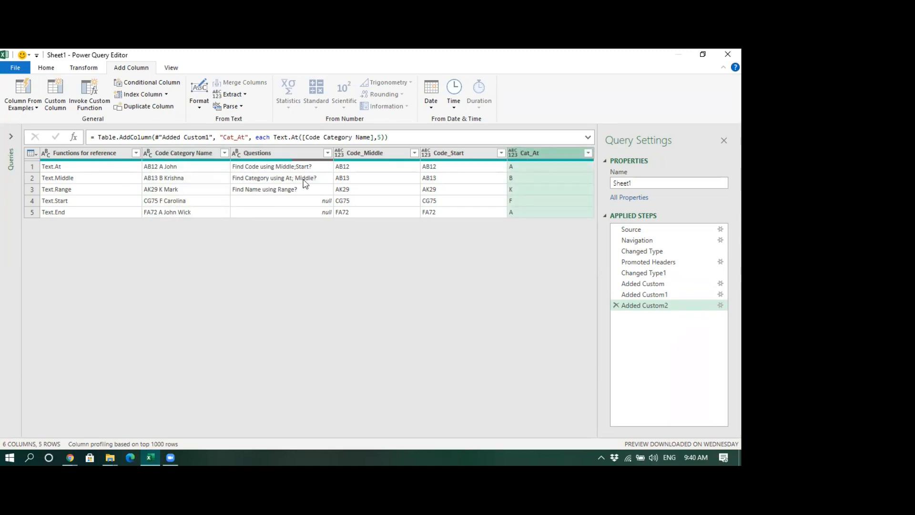
Step: Start a new custom column in the query and name it Cat_Middle
left_click(51, 92)
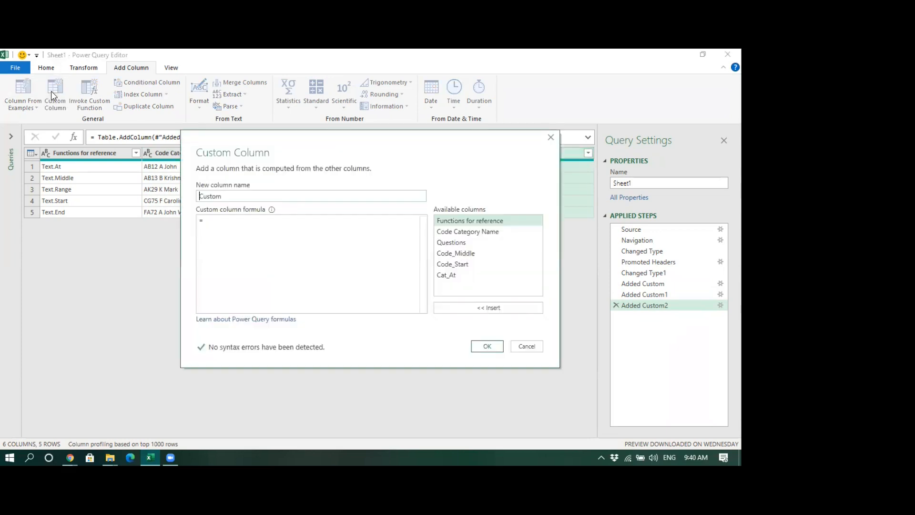
double_click(238, 197)
type("Cat_")
type("Middle")
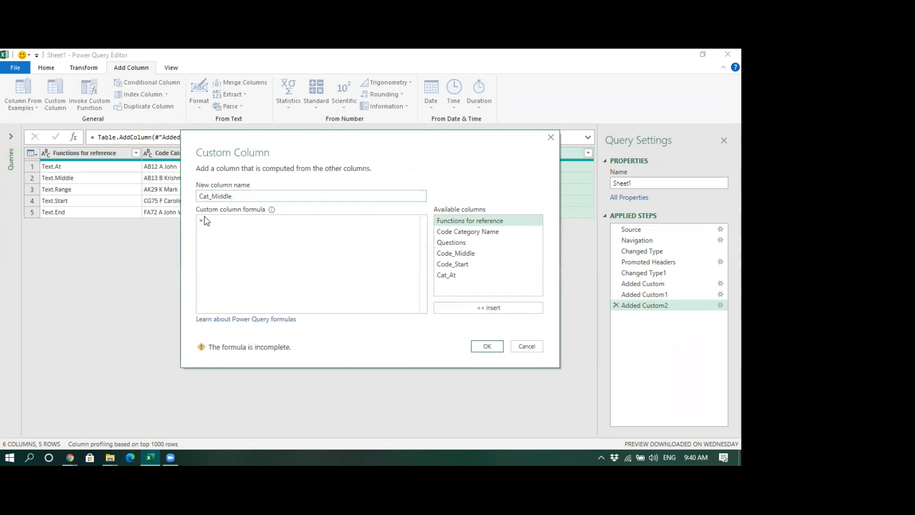
Step: Add the Cat_Middle column with the formula Text.Middle([Code Category Name],5,1)
left_click(207, 220)
type("Tex")
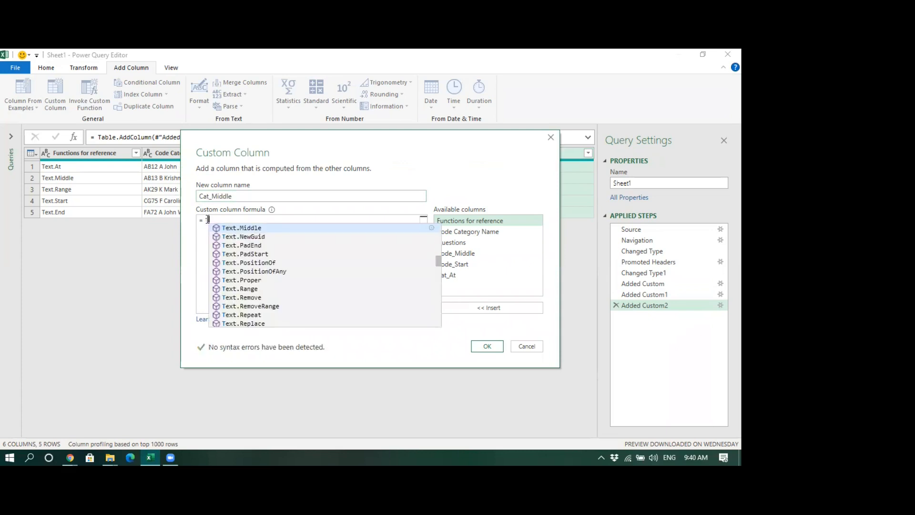
type("t.")
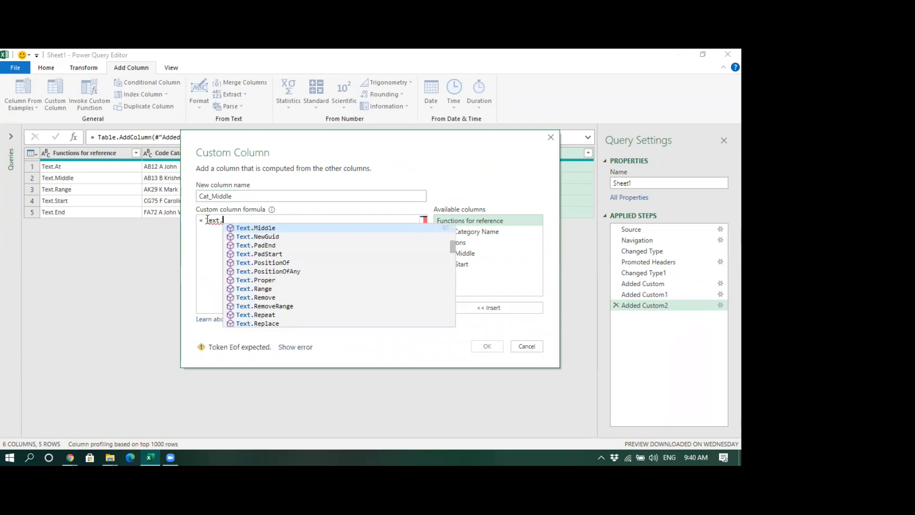
type("Middle(")
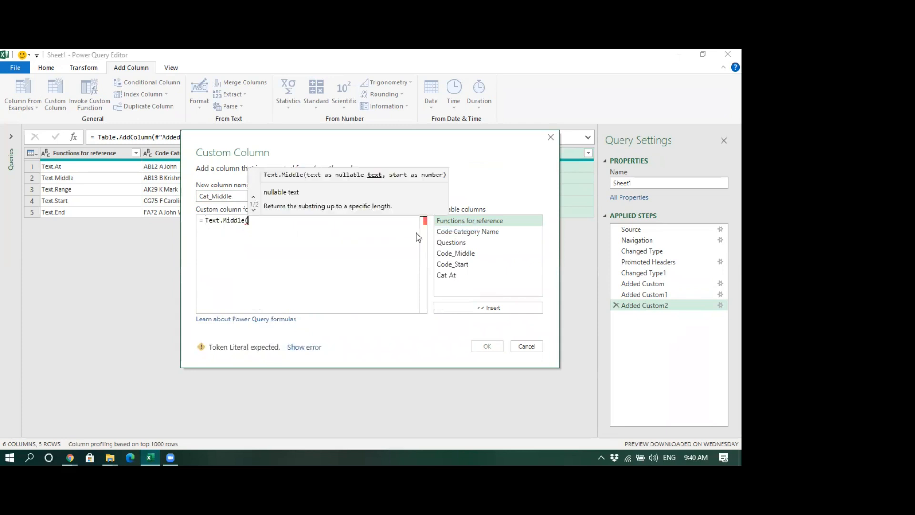
double_click(452, 233)
type(",")
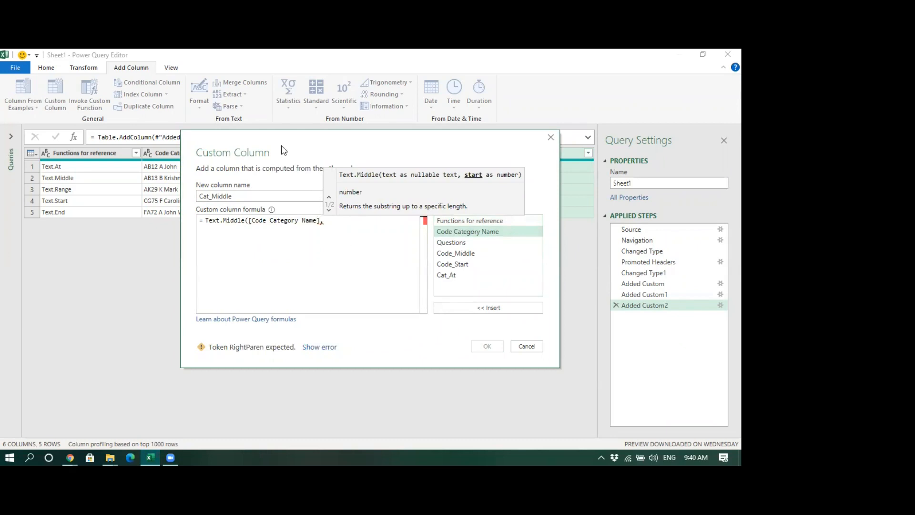
left_click_drag(281, 146, 280, 220)
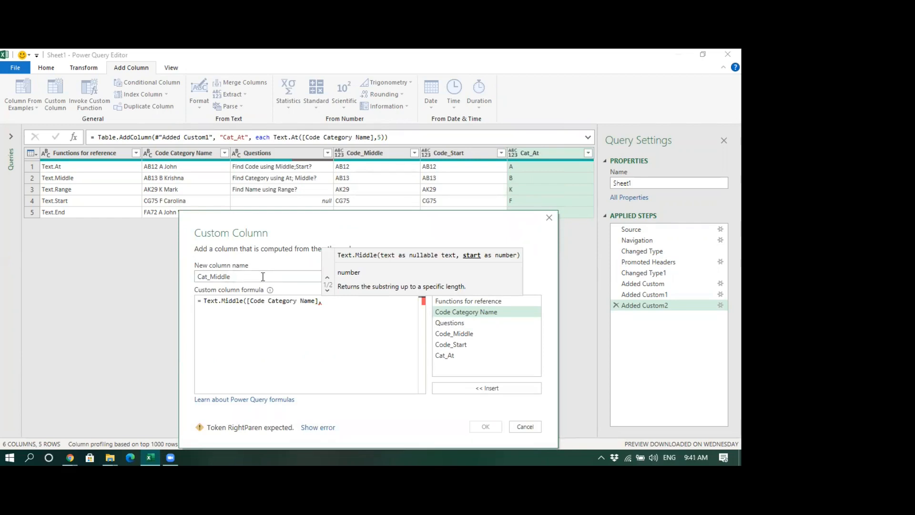
type("5,")
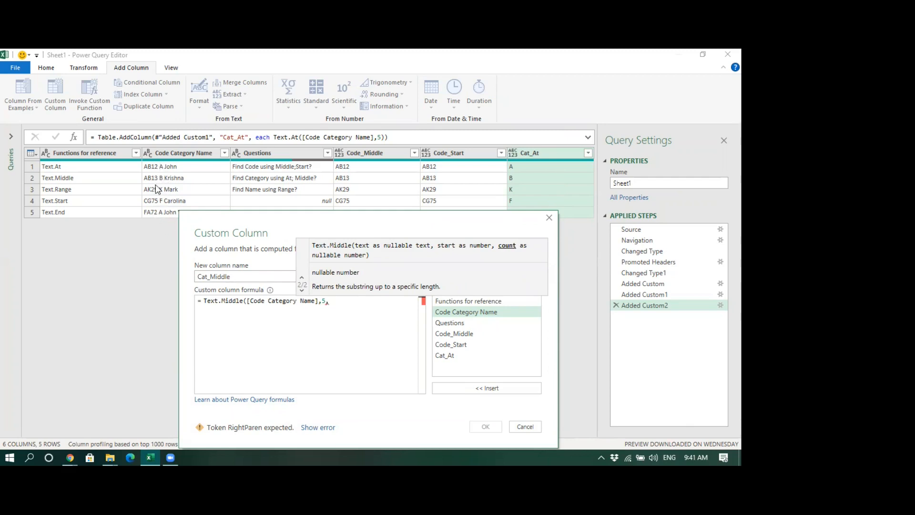
type("1)")
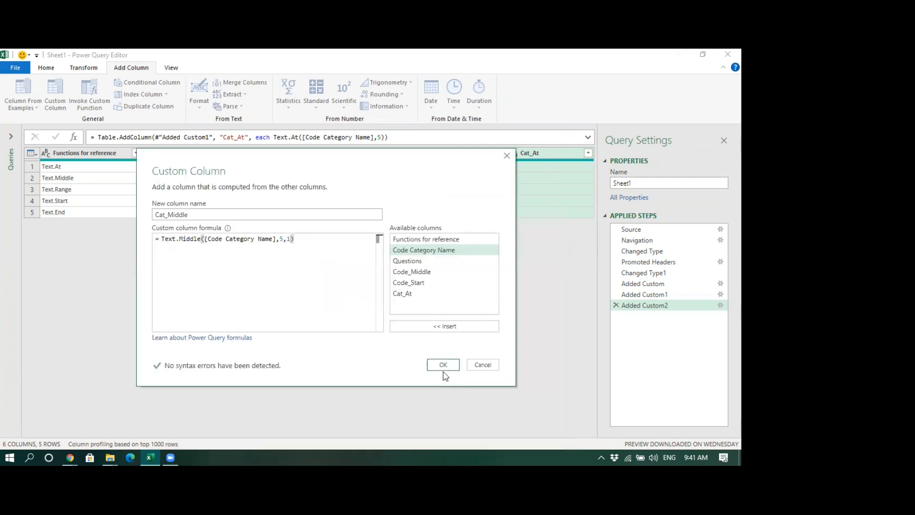
left_click(440, 364)
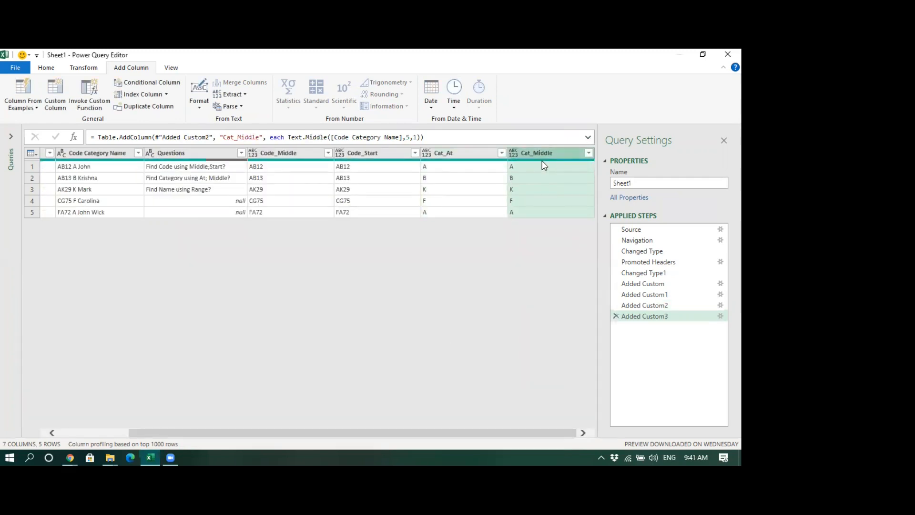
Step: Compare the Cat_At and Cat_Middle columns, and review the name question in the Questions column
left_click(438, 161)
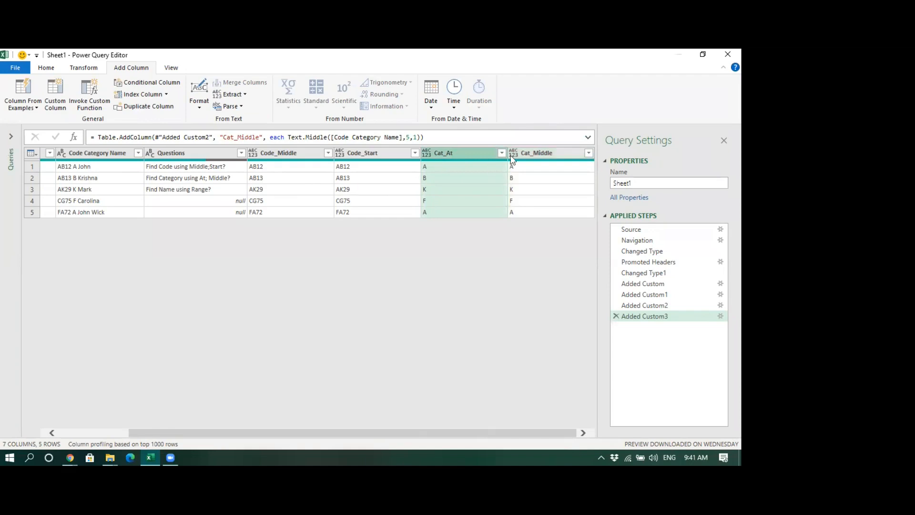
left_click(537, 158)
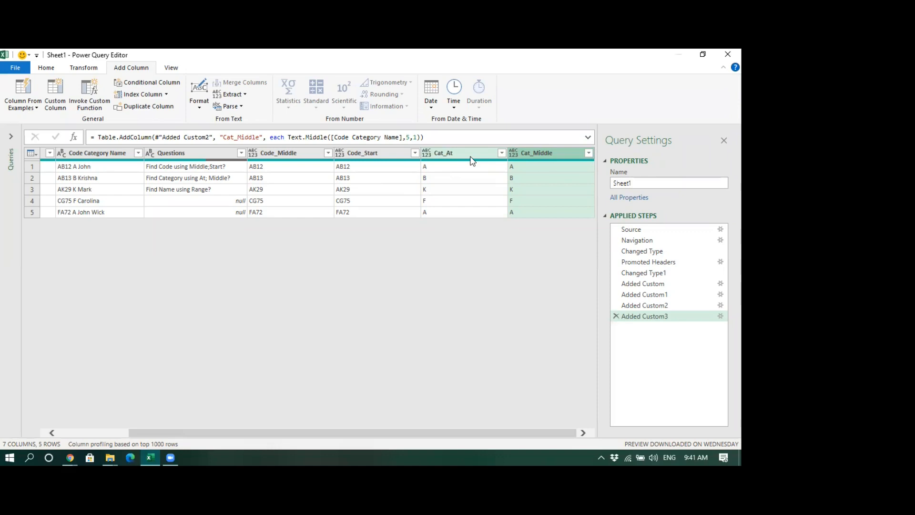
left_click(470, 157)
left_click(519, 153)
left_click(181, 190)
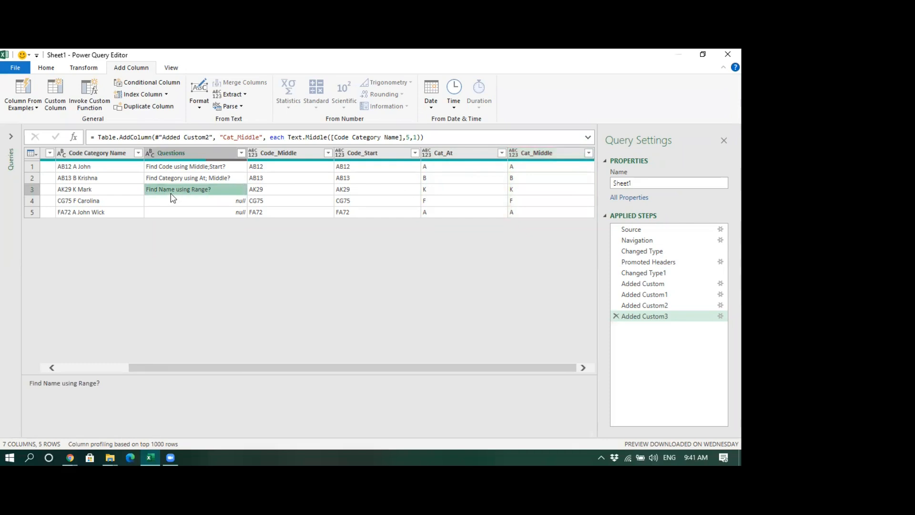
left_click_drag(187, 368, 94, 362)
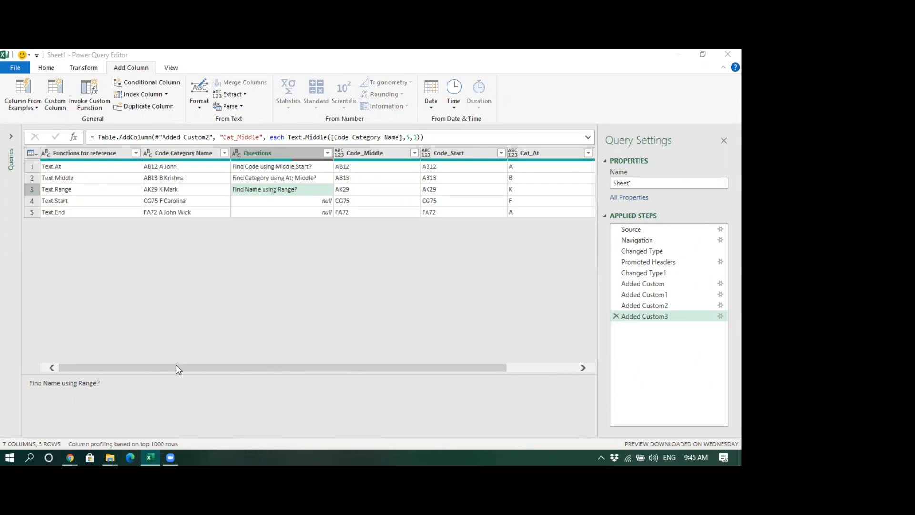
Step: Add a custom column with the default name Custom and the formula Text.Range([Code Category Name],7)
left_click(54, 96)
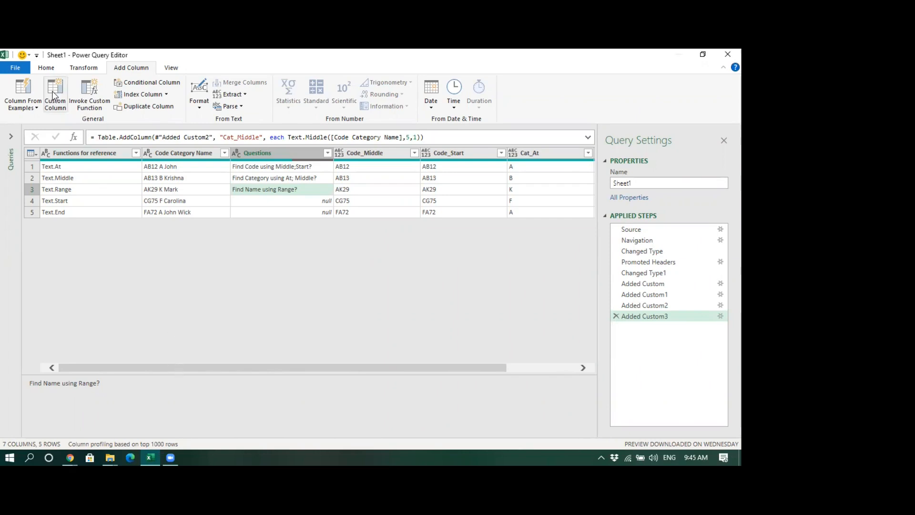
left_click(57, 91)
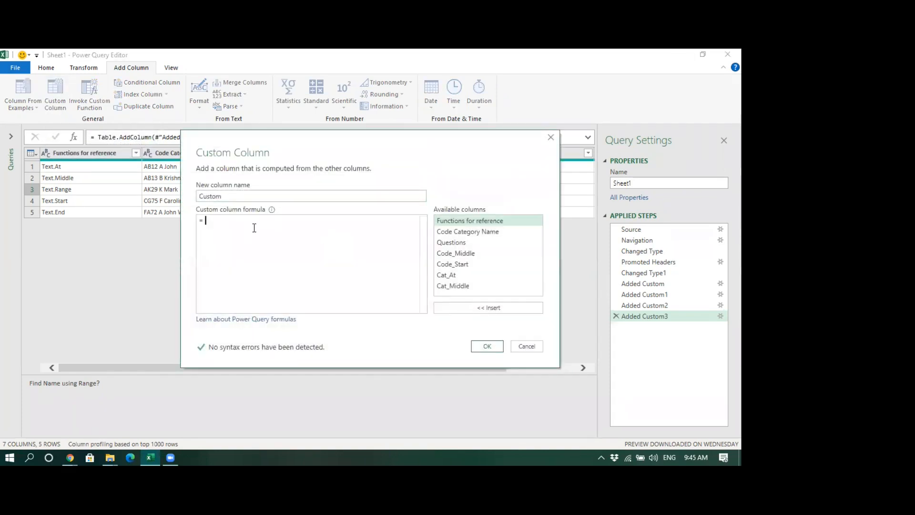
type("Text.Range")
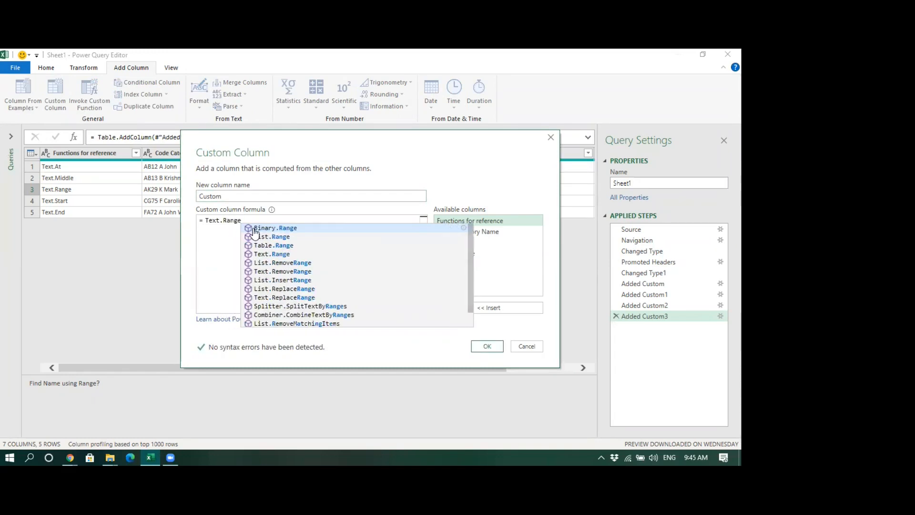
type("(")
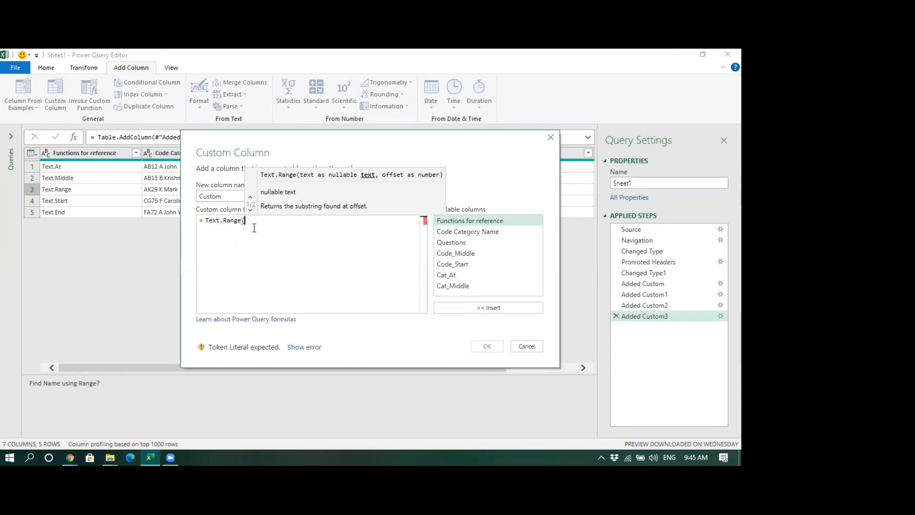
double_click(492, 232)
type(",")
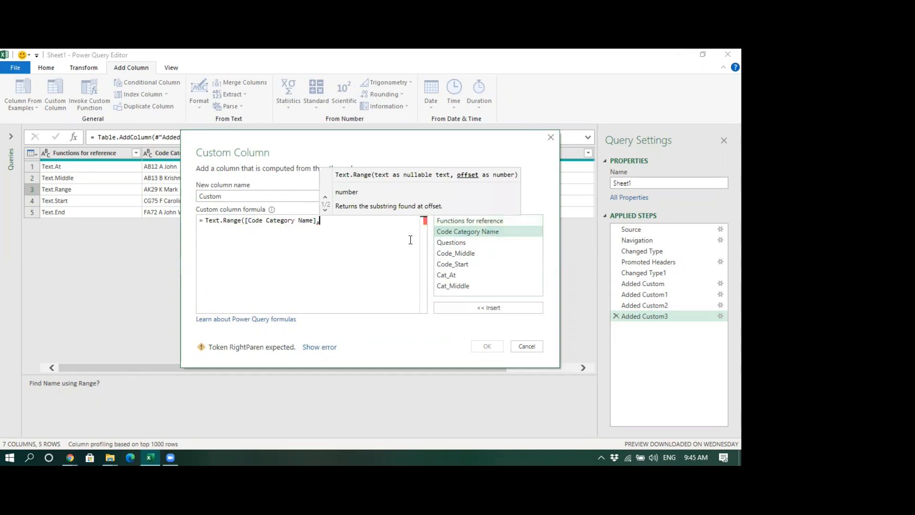
left_click_drag(247, 145, 297, 237)
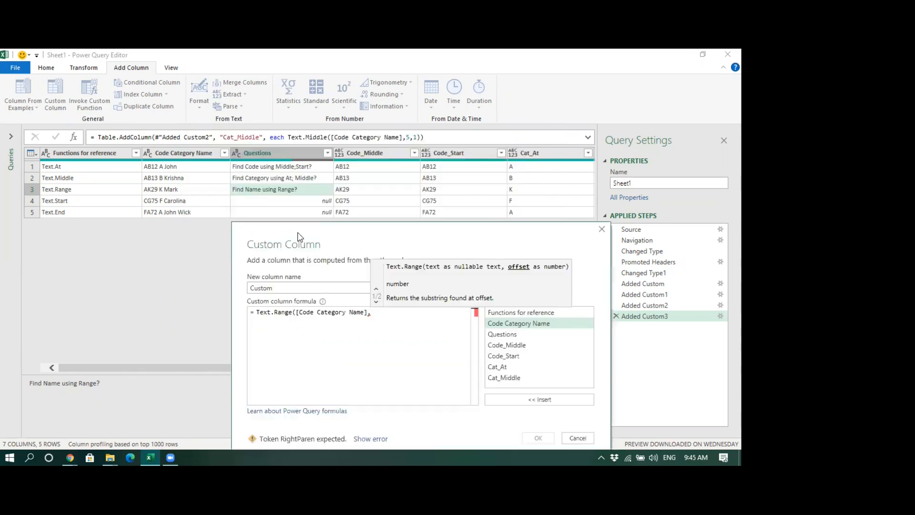
type("7)")
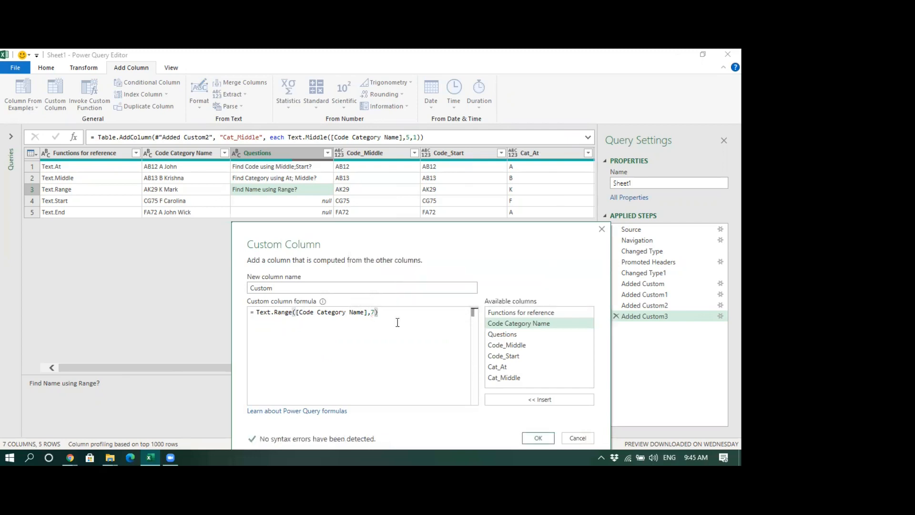
left_click(537, 438)
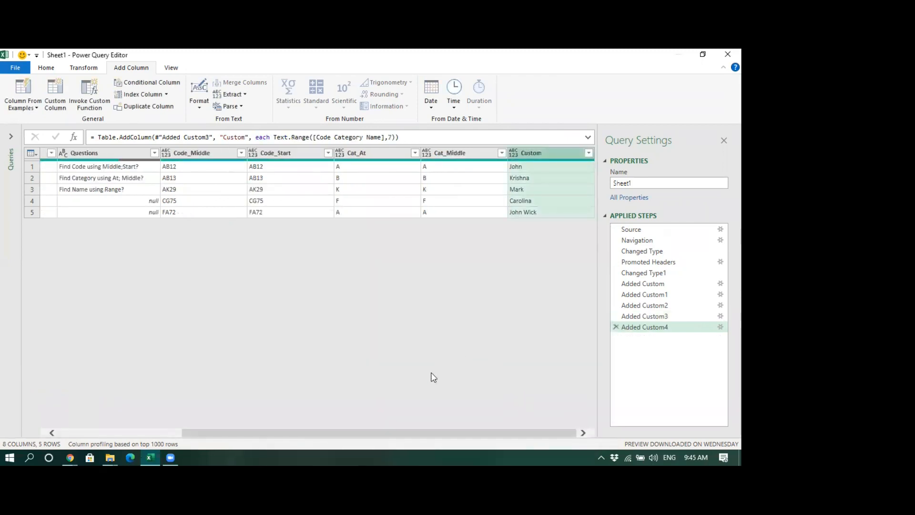
Step: Review the names extracted in the Custom column and compare them with the Code Category Name column
left_click_drag(457, 435, 496, 441)
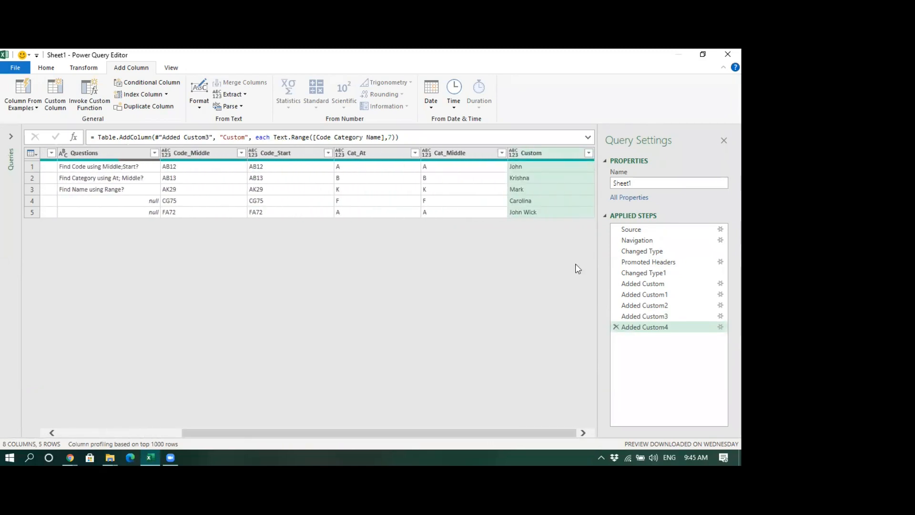
left_click(520, 210)
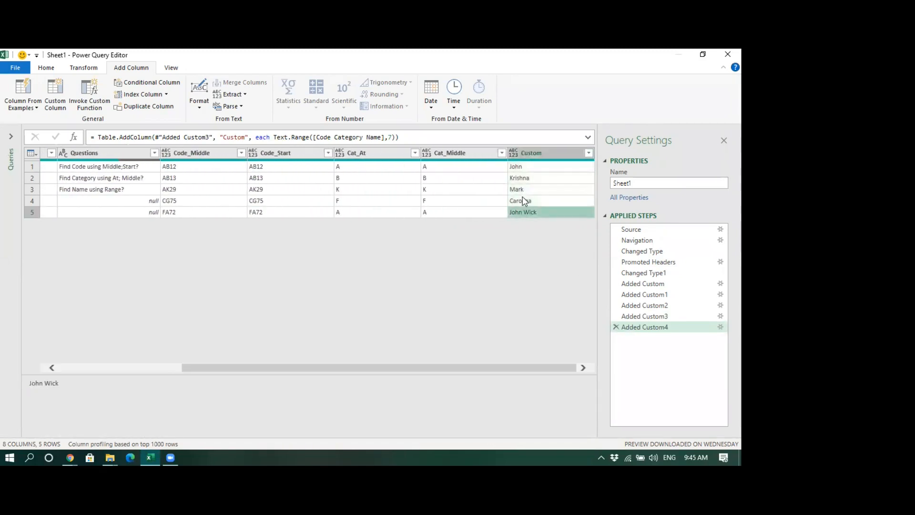
left_click(523, 192)
left_click_drag(430, 371, 283, 392)
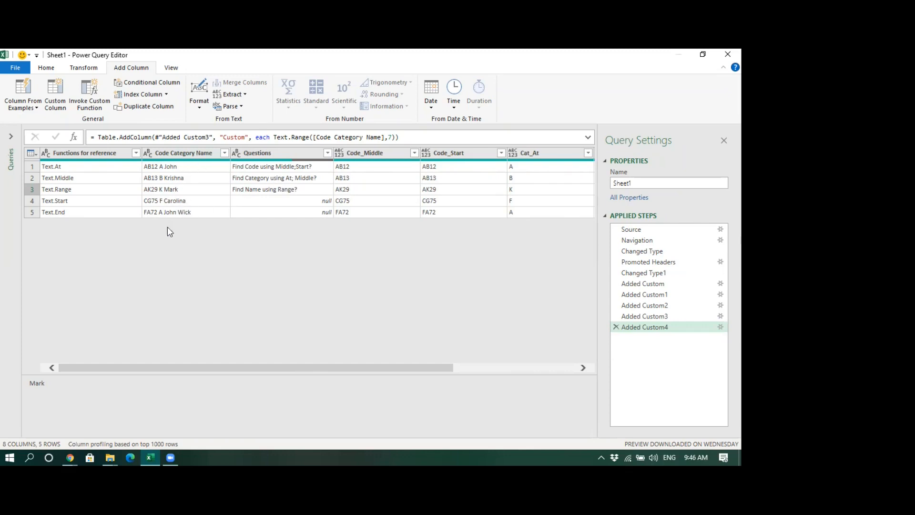
Step: Examine the Text.End and Text.Range reference entries against the values in the Code Category Name column
left_click(72, 214)
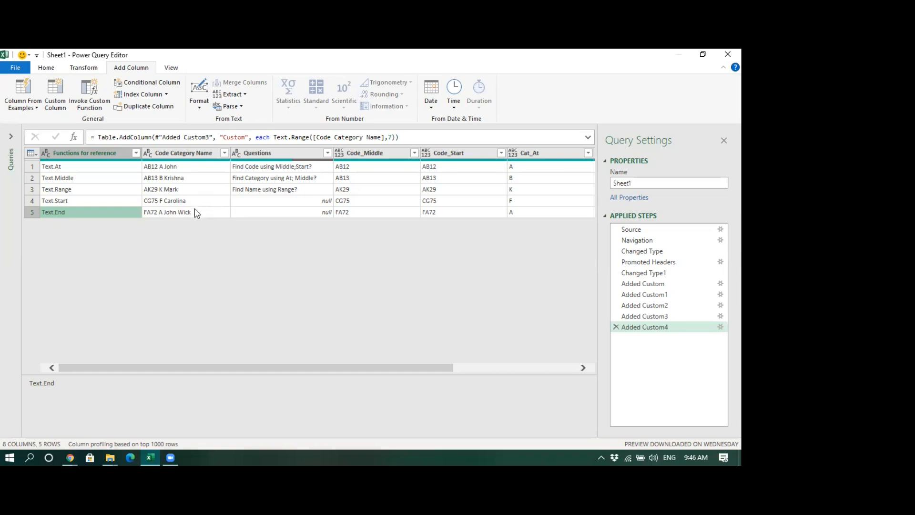
left_click(179, 153)
left_click(74, 213)
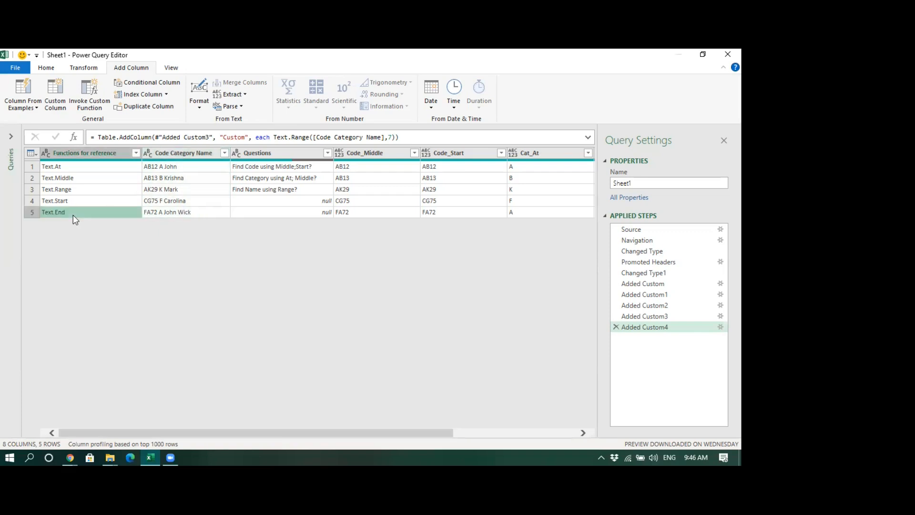
left_click(75, 190)
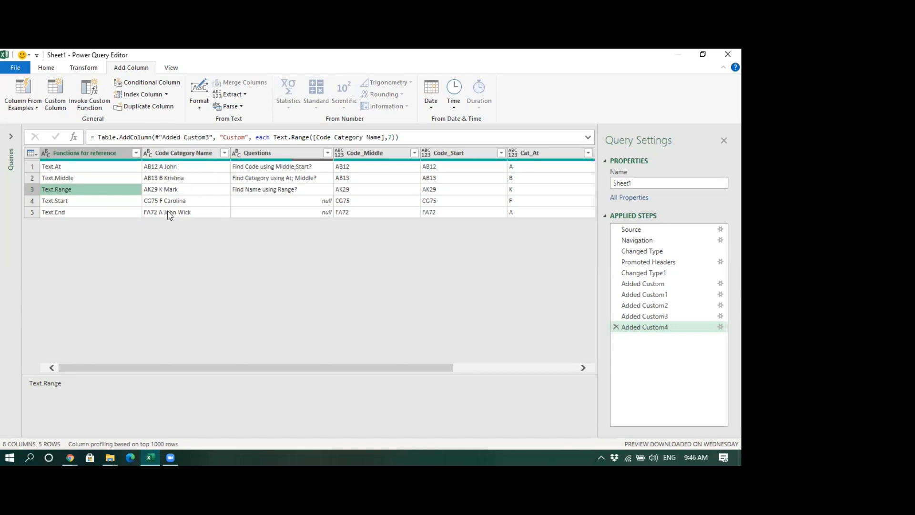
left_click(89, 215)
left_click_drag(209, 368, 160, 378)
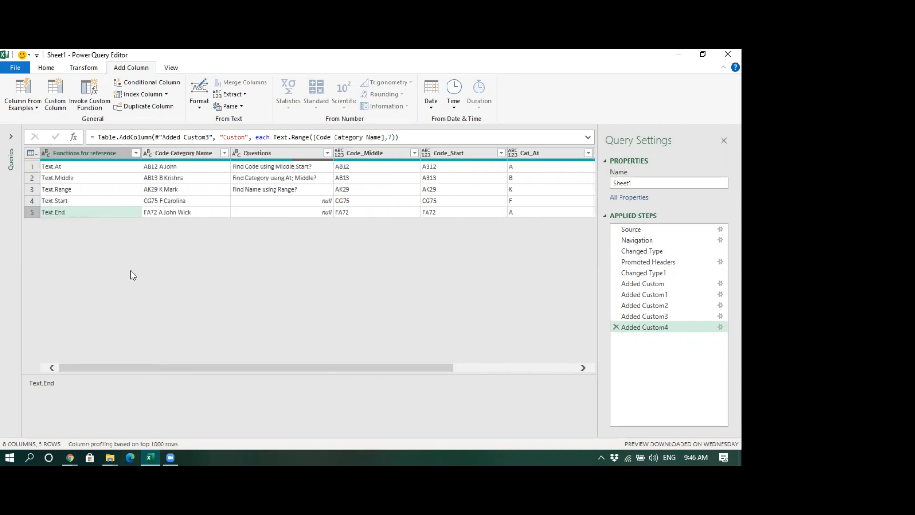
Step: Load the query as a table at cell B12 of the existing Extraction functions worksheet and close the Queries & Connections pane
left_click(15, 69)
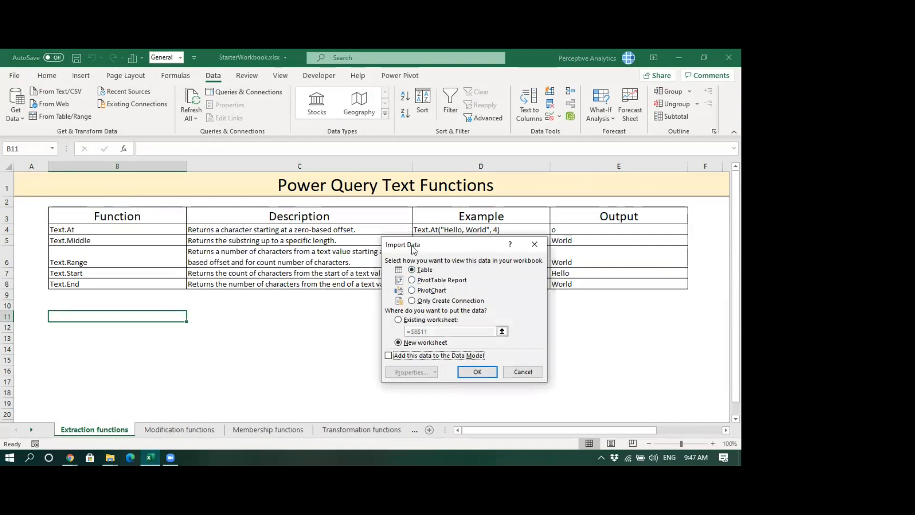
left_click_drag(414, 249, 431, 211)
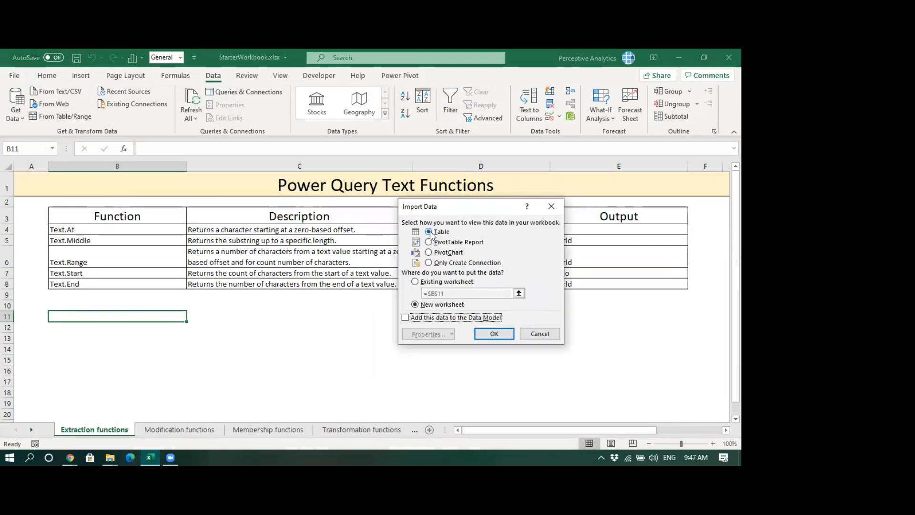
left_click(415, 282)
left_click(89, 332)
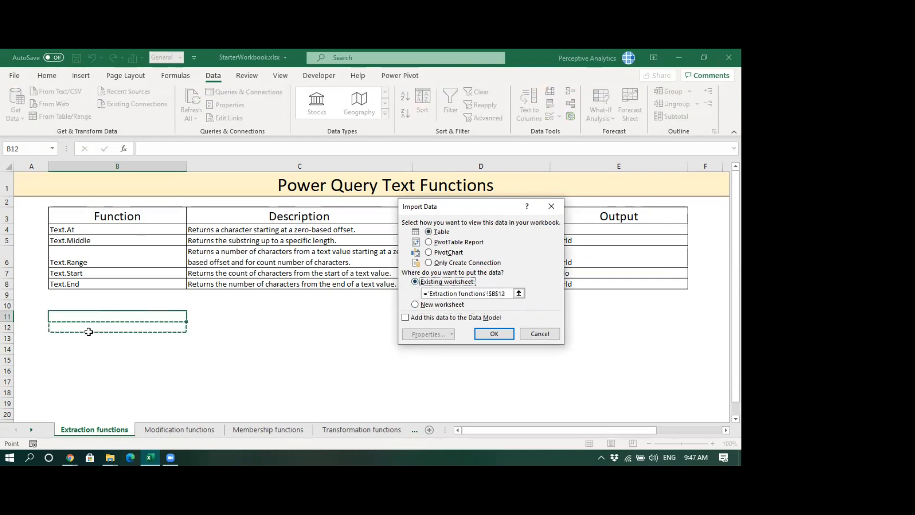
left_click(494, 333)
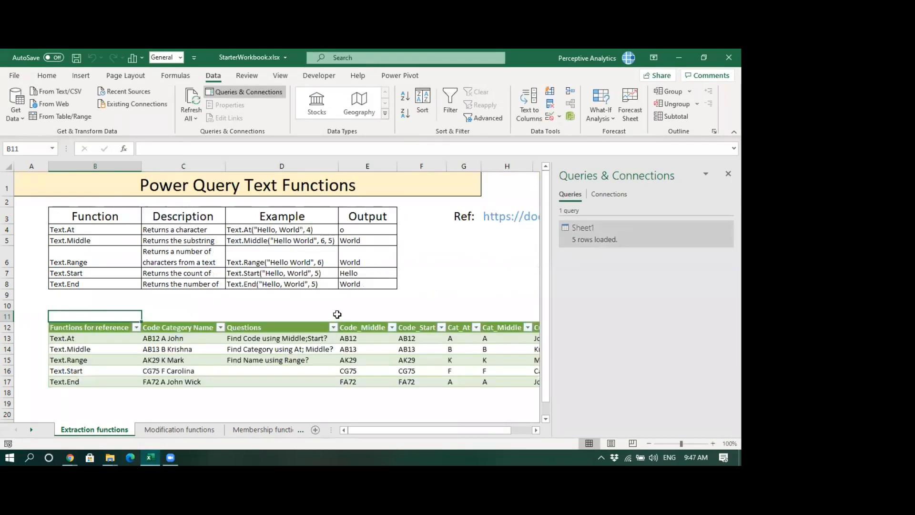
left_click(335, 306)
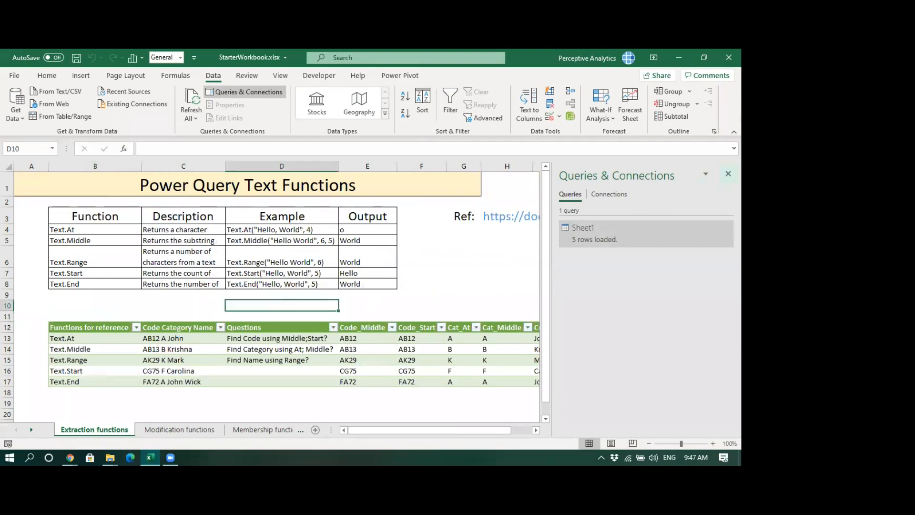
left_click(728, 174)
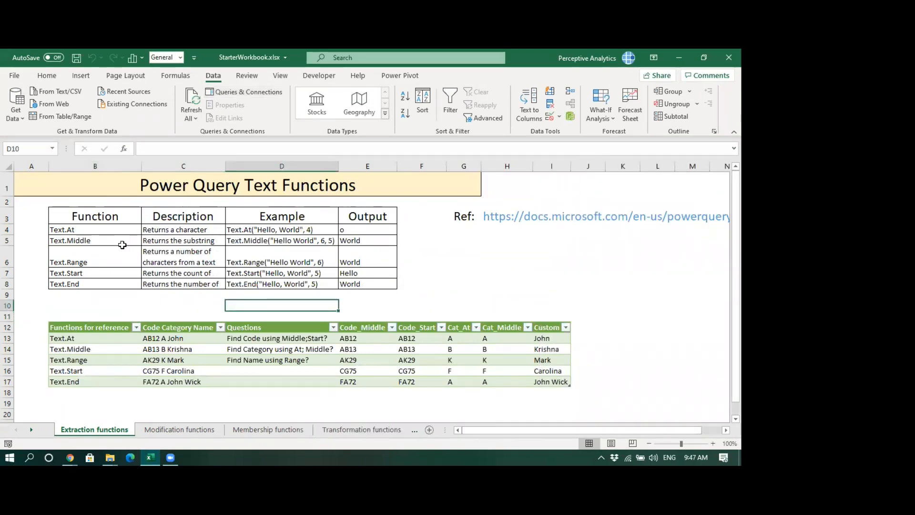
Step: Review the Text.At, Text.Middle, Text.Range, Text.Start and Text.End entries and their examples in the function reference table
left_click_drag(98, 230, 86, 284)
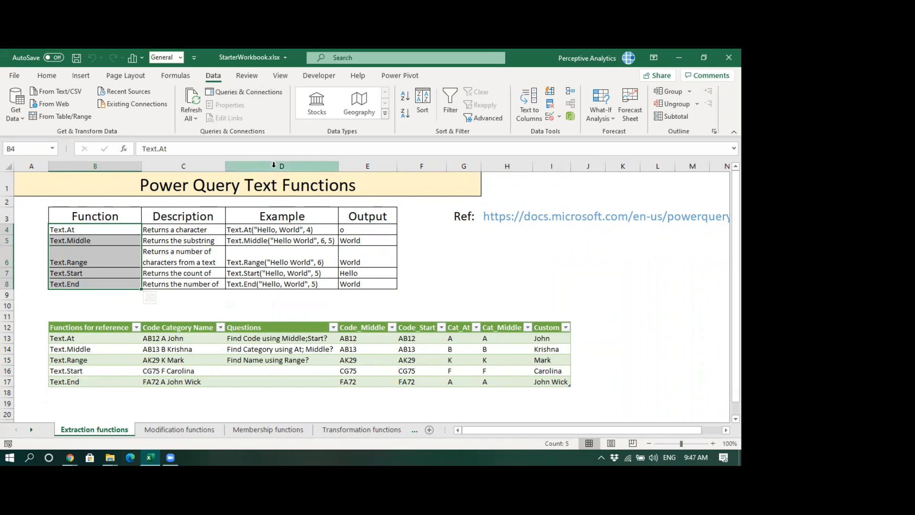
left_click(270, 240)
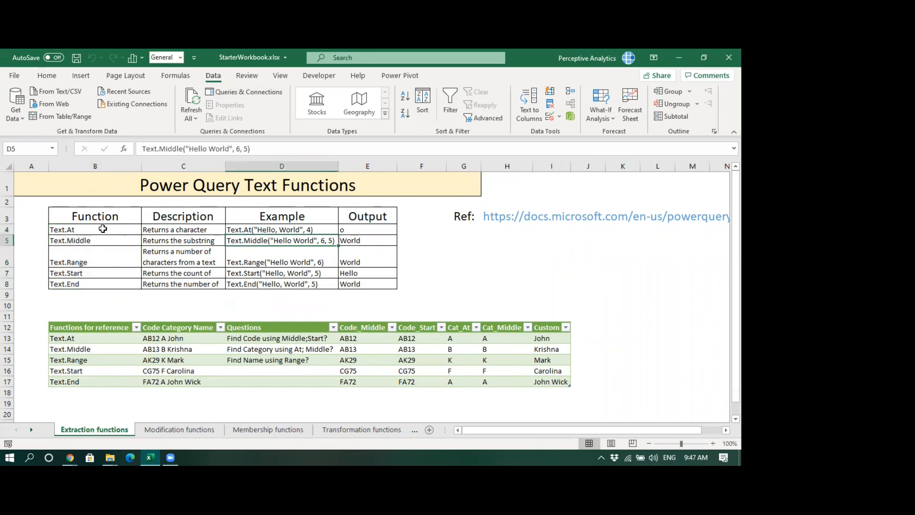
left_click(102, 230)
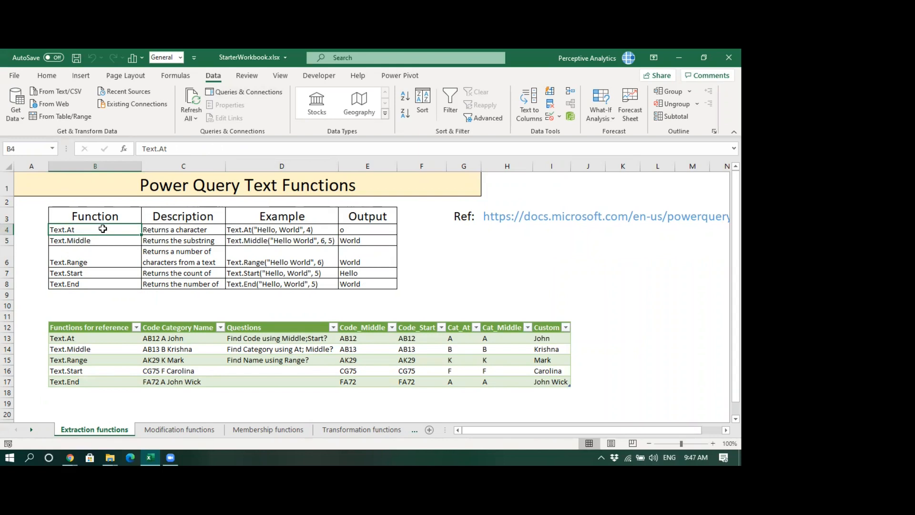
left_click_drag(90, 243, 92, 264)
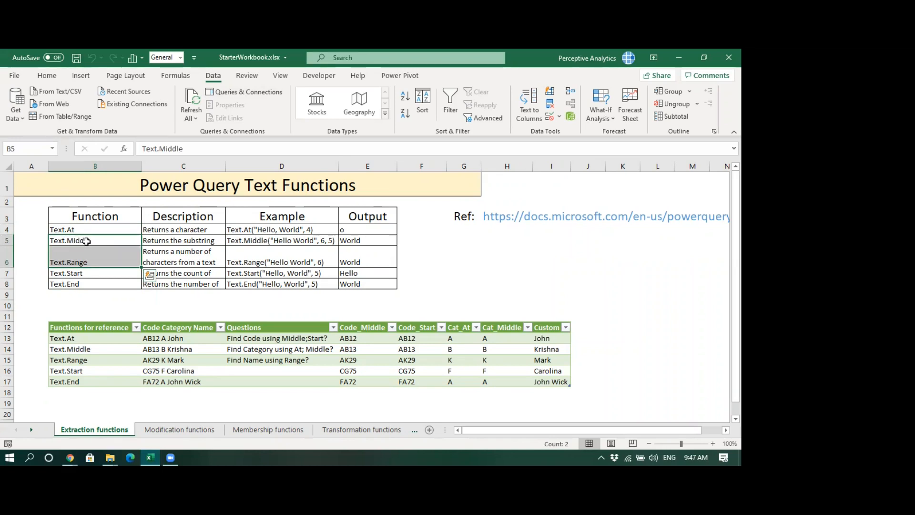
left_click(88, 273)
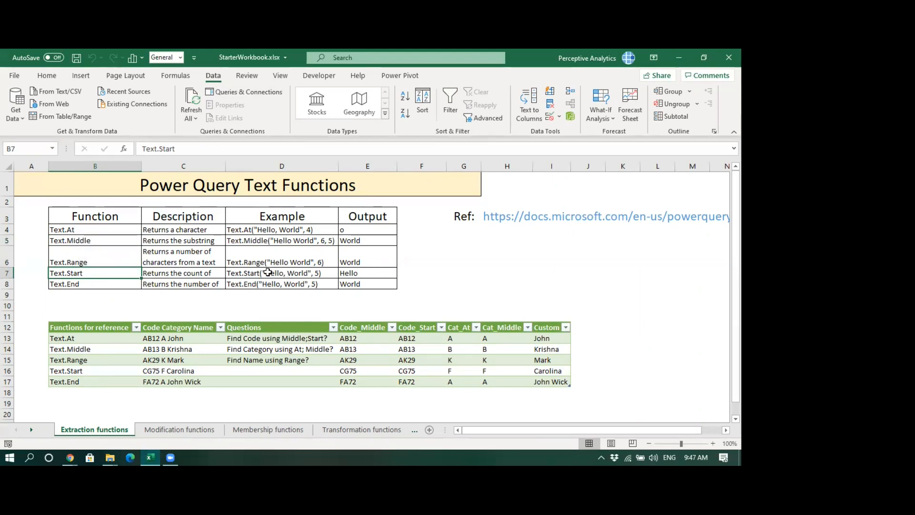
left_click(110, 286)
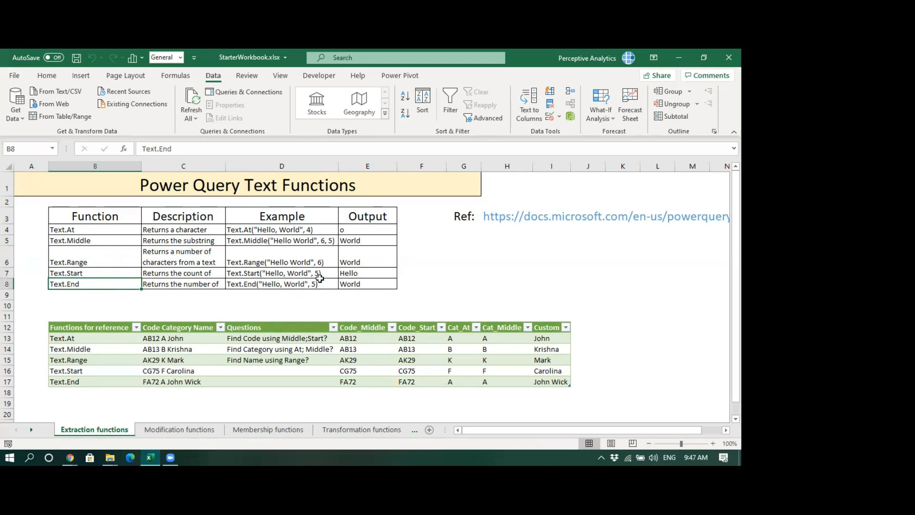
left_click(285, 295)
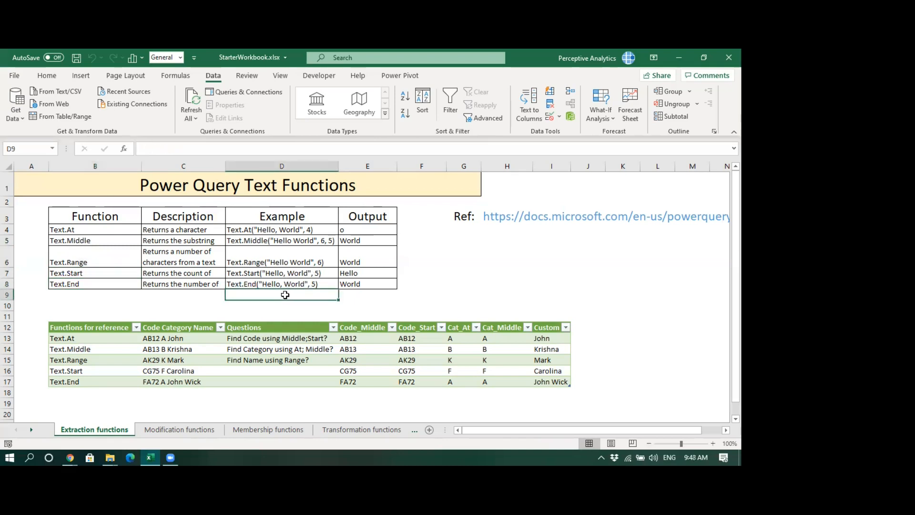
left_click(262, 308)
Step: Look at the Modification functions sheet and return to the documentation link in cell H3 of the Extraction functions sheet
left_click(157, 432)
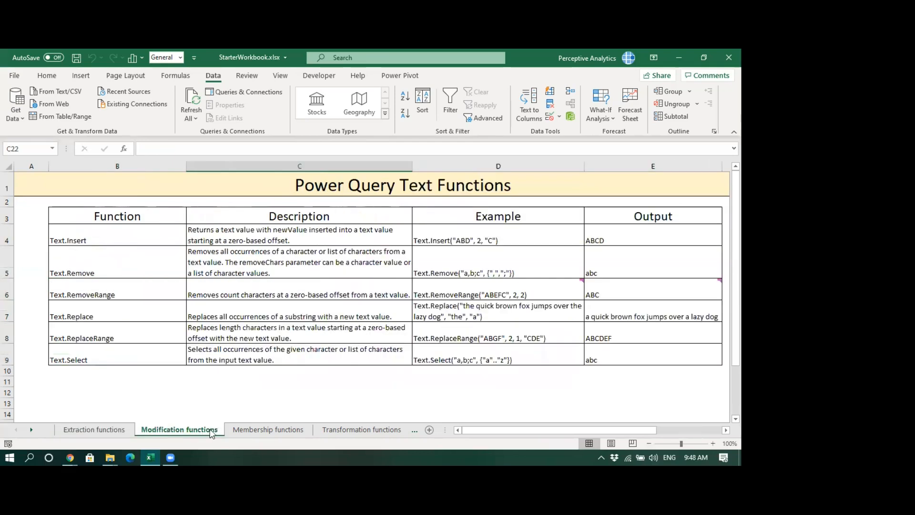
left_click(93, 432)
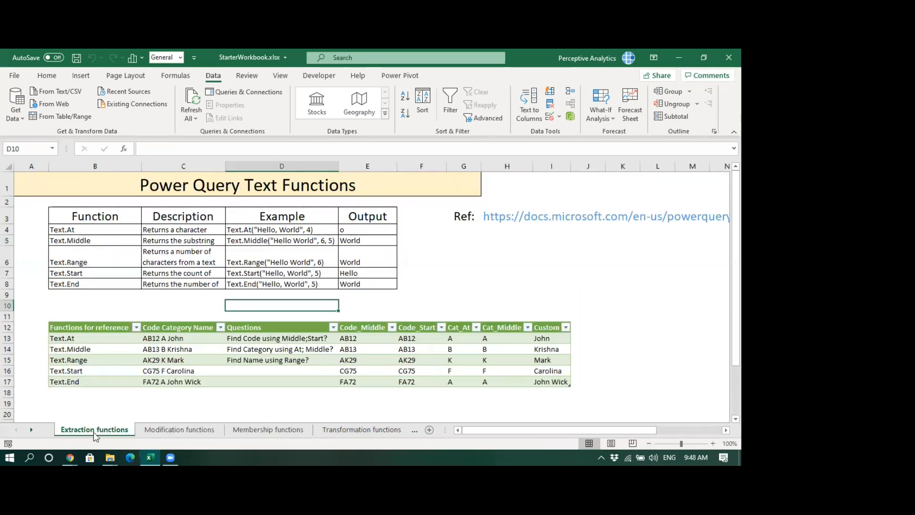
left_click(73, 305)
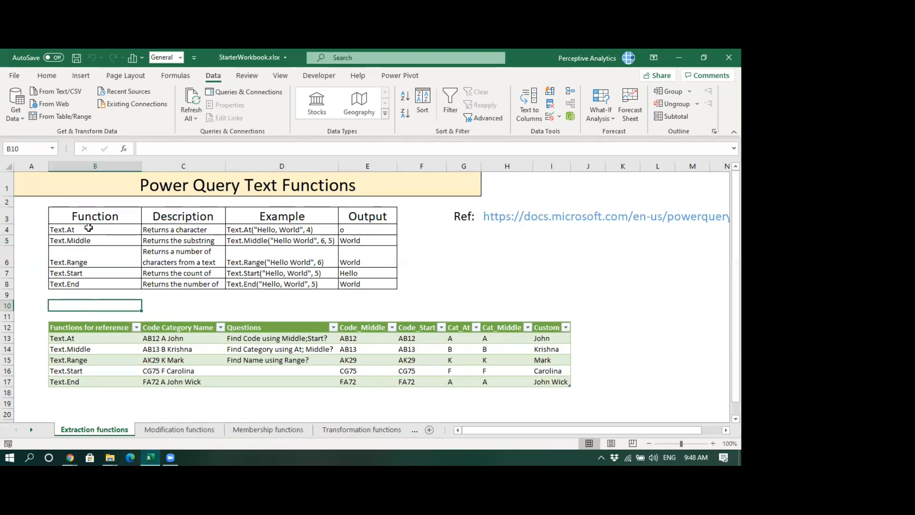
left_click(489, 216)
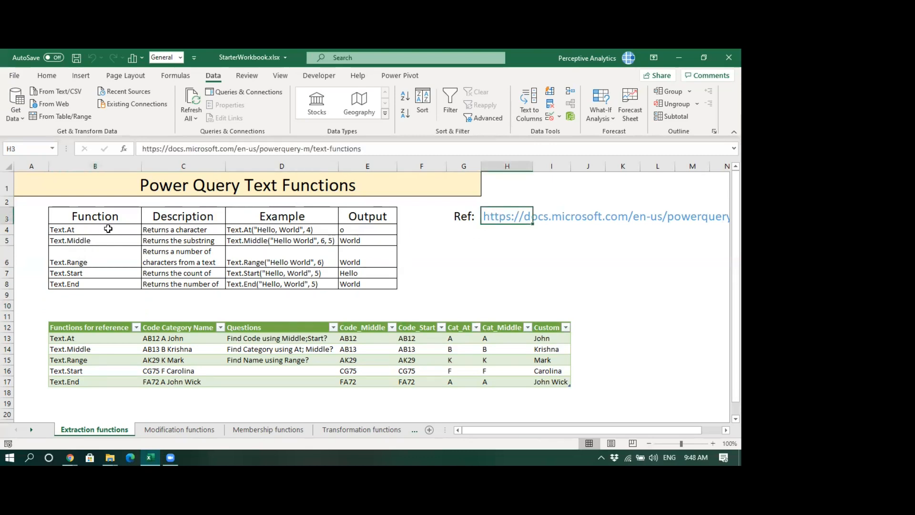